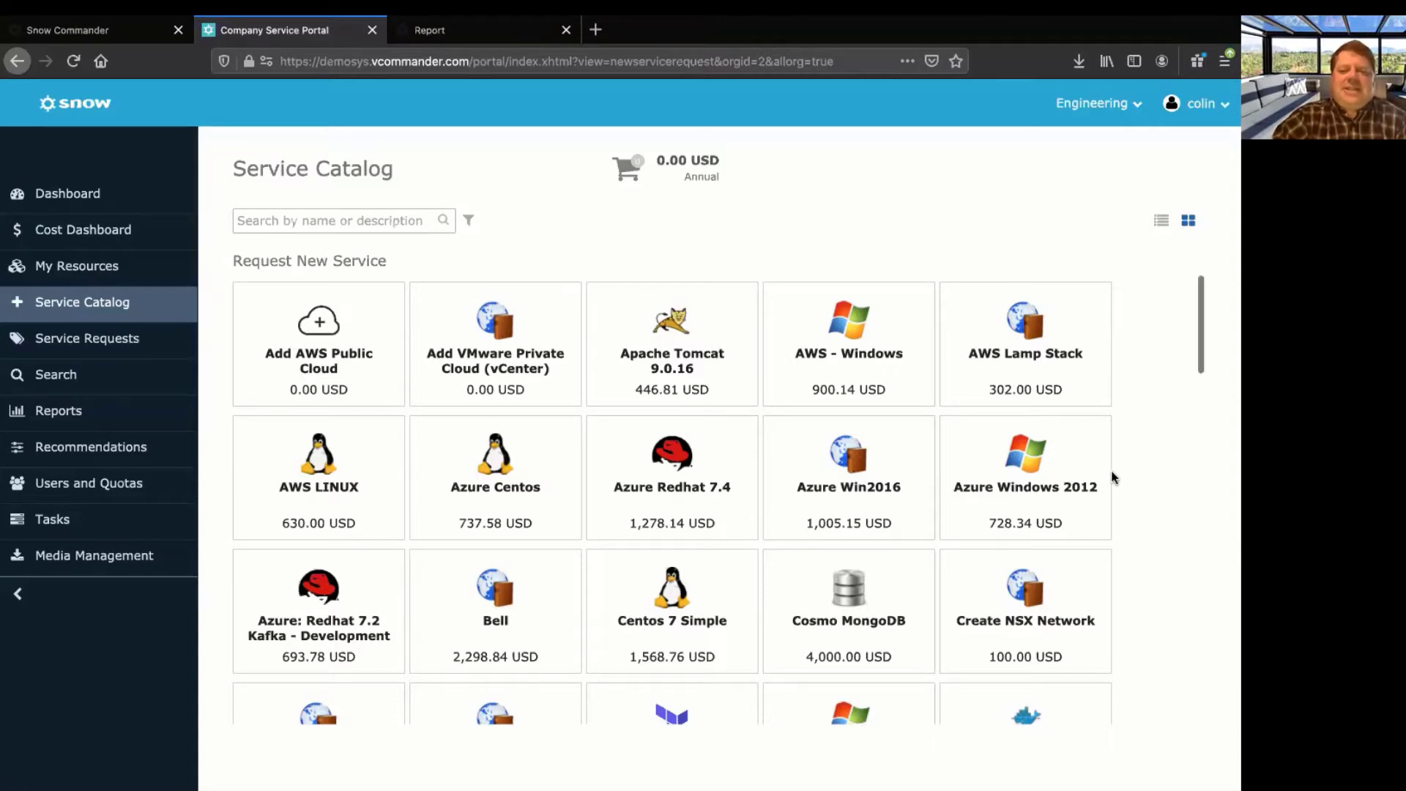
Browse down the service catalog tiles and return up to the Apache Tomcat 9.0.16 tile.
scroll(1113, 477, down, 1)
scroll(1113, 477, down, 3)
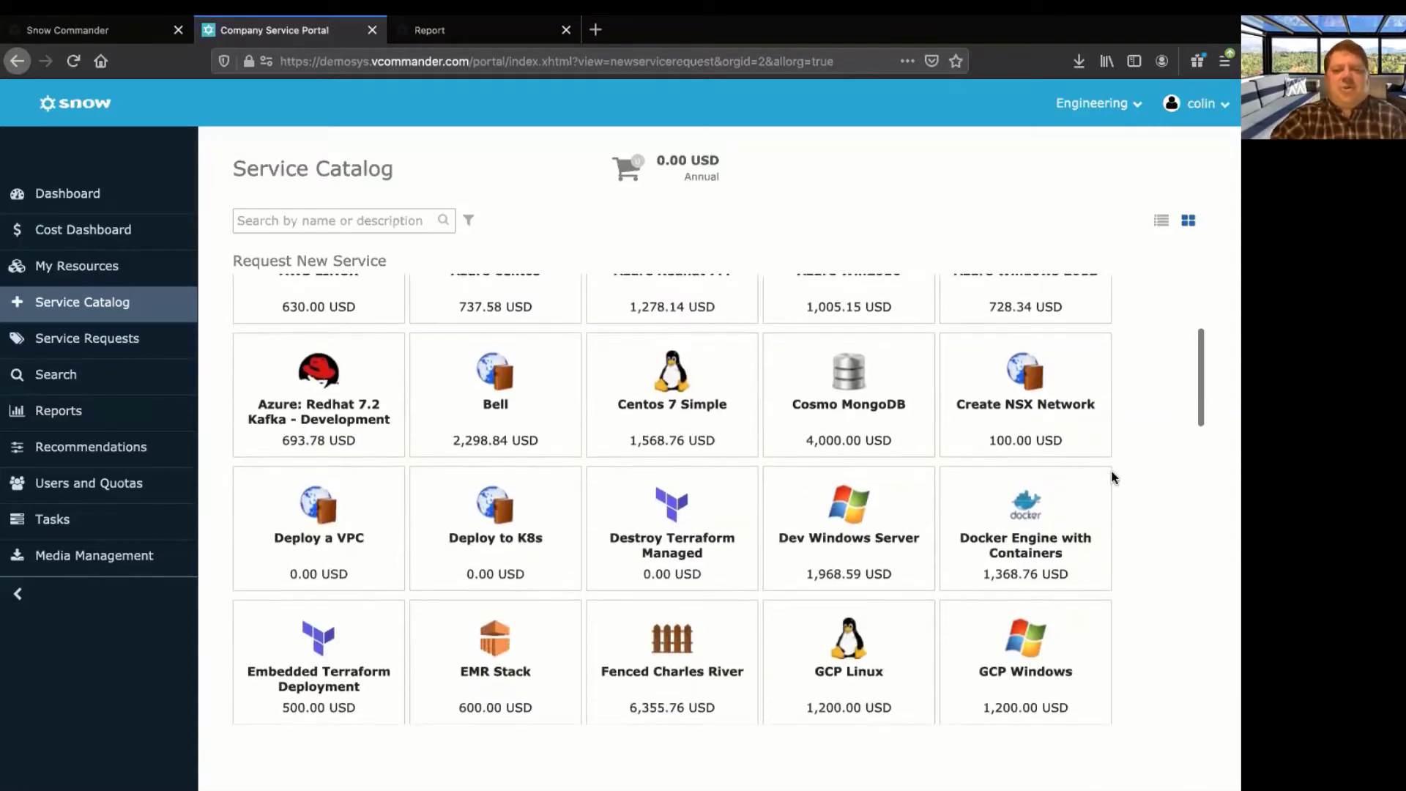
scroll(1113, 478, down, 7)
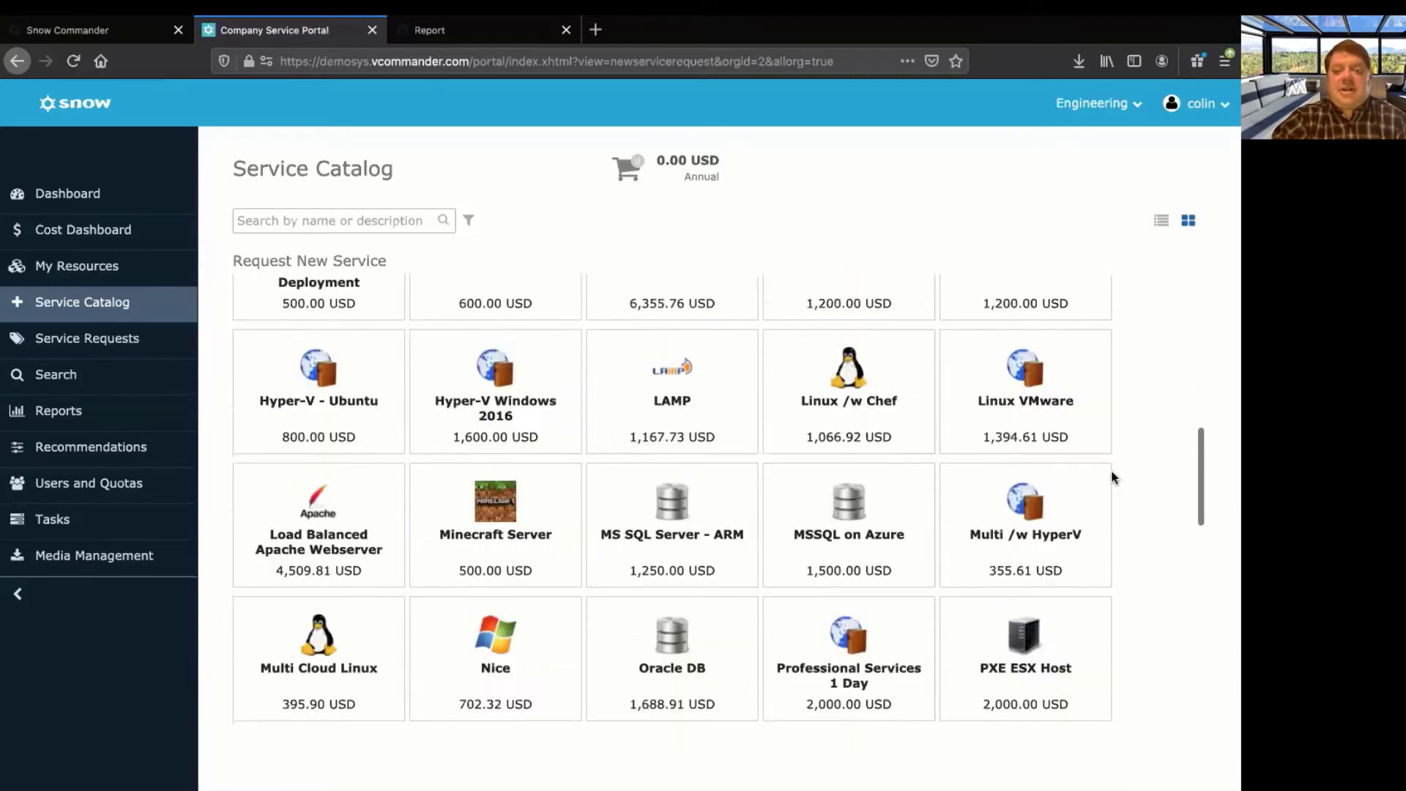
scroll(1112, 478, down, 7)
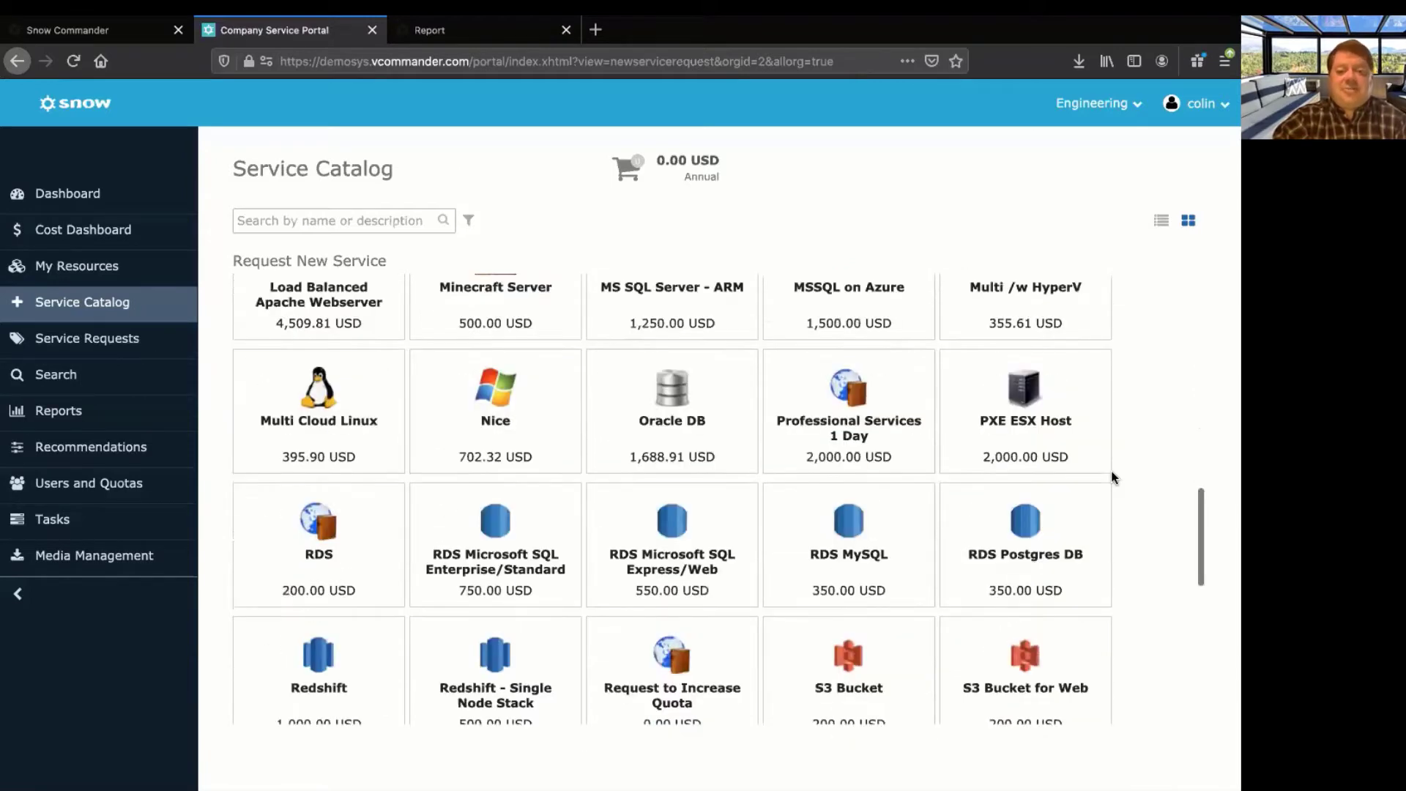
scroll(1112, 477, up, 15)
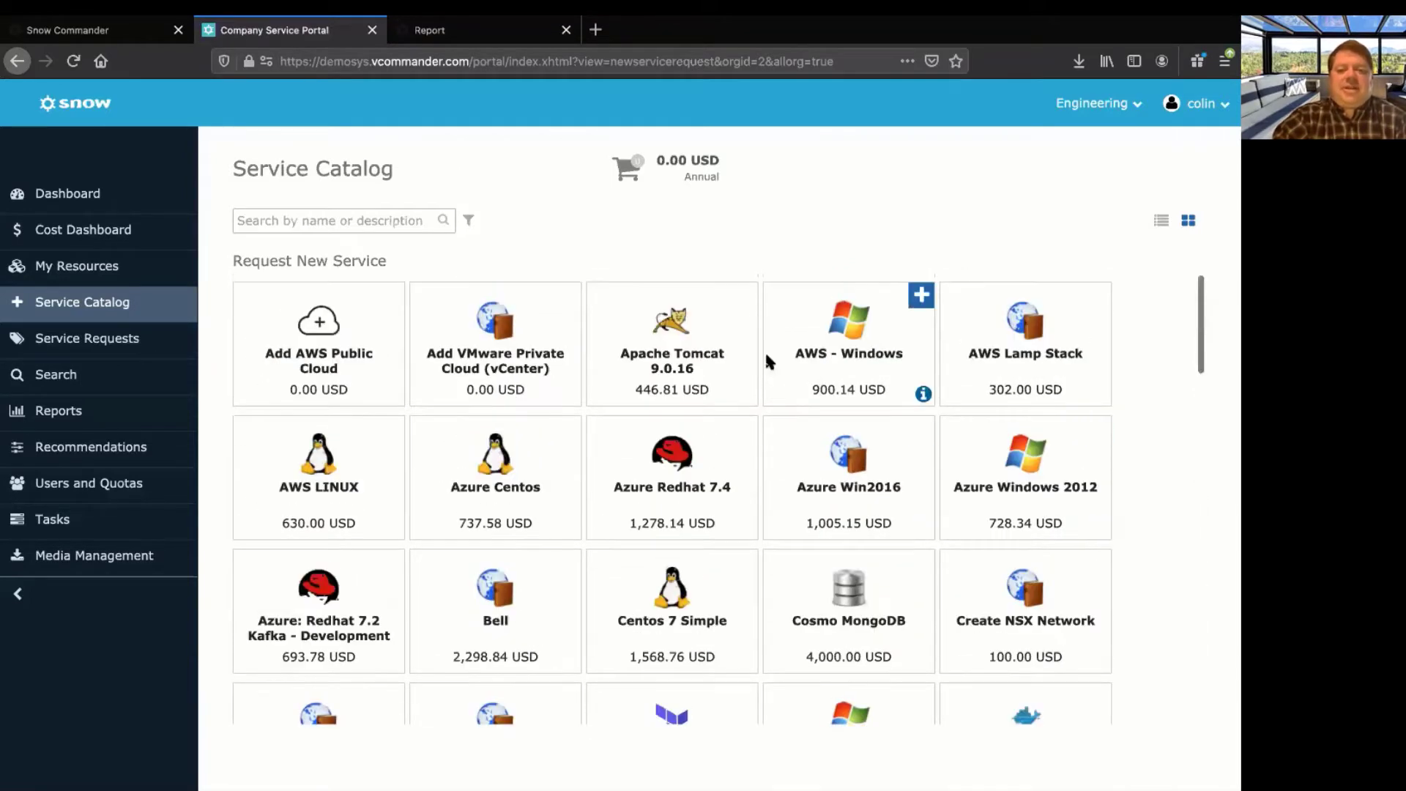
mouse_move(742, 297)
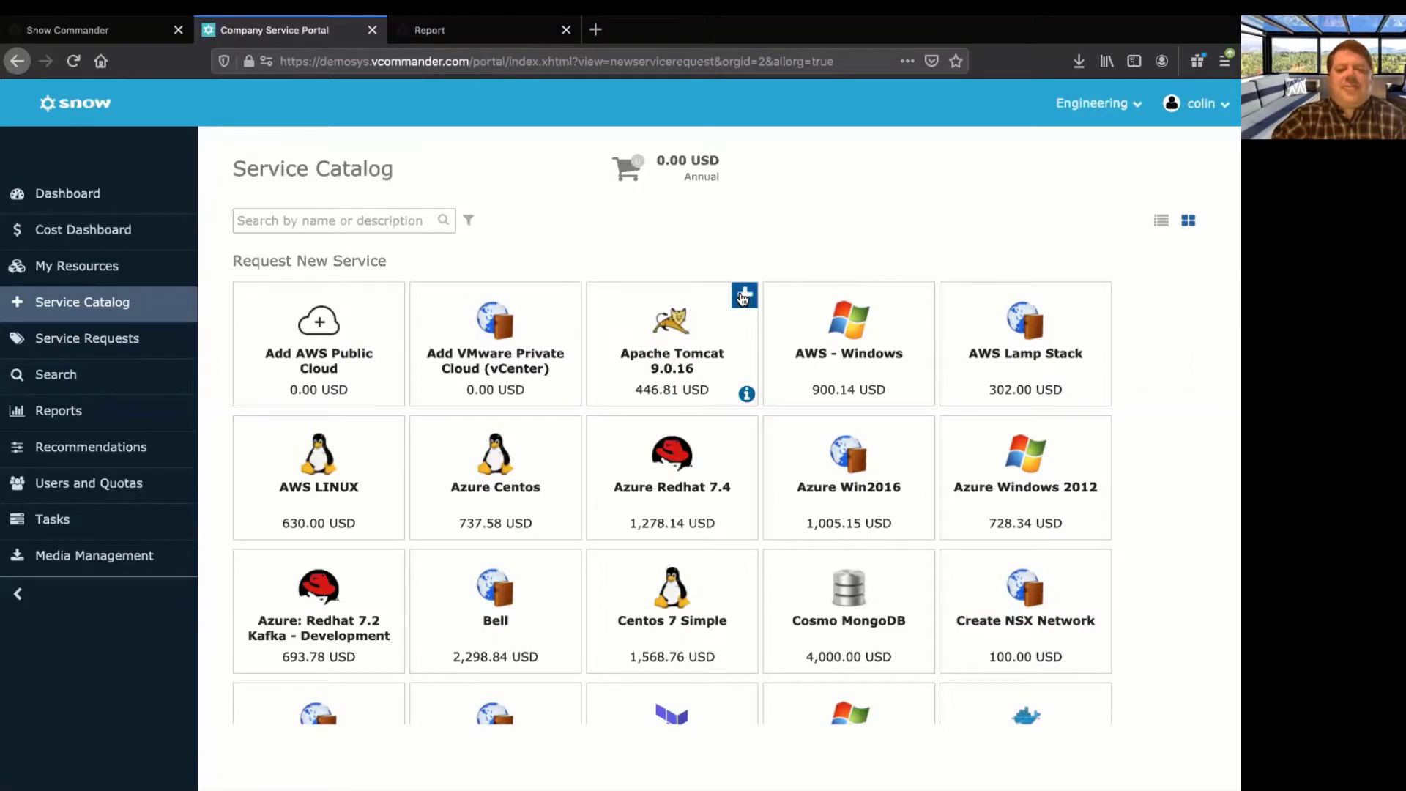
Start a new Apache Tomcat 9.0.16 request and set its timezone to EST.
click(743, 295)
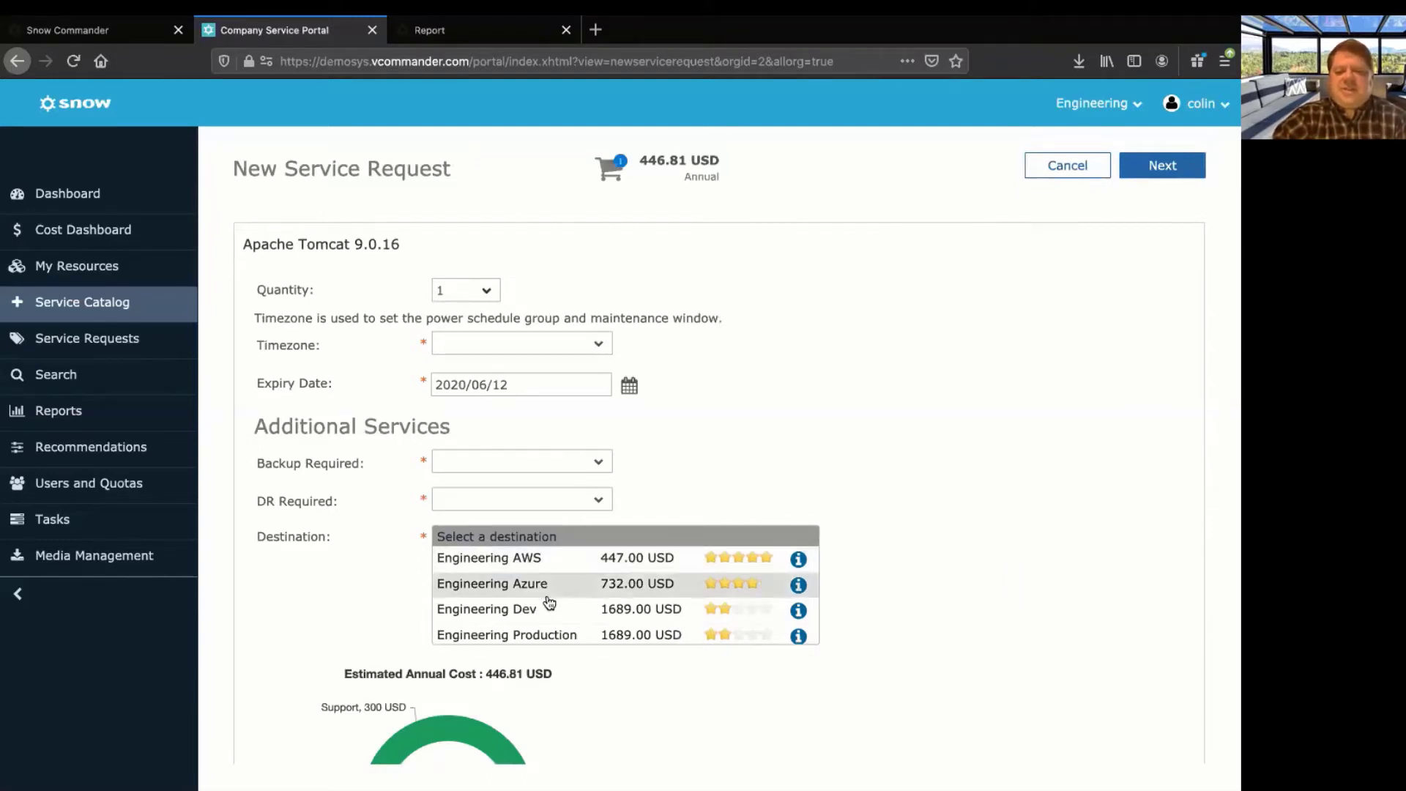
scroll(549, 602, down, 1)
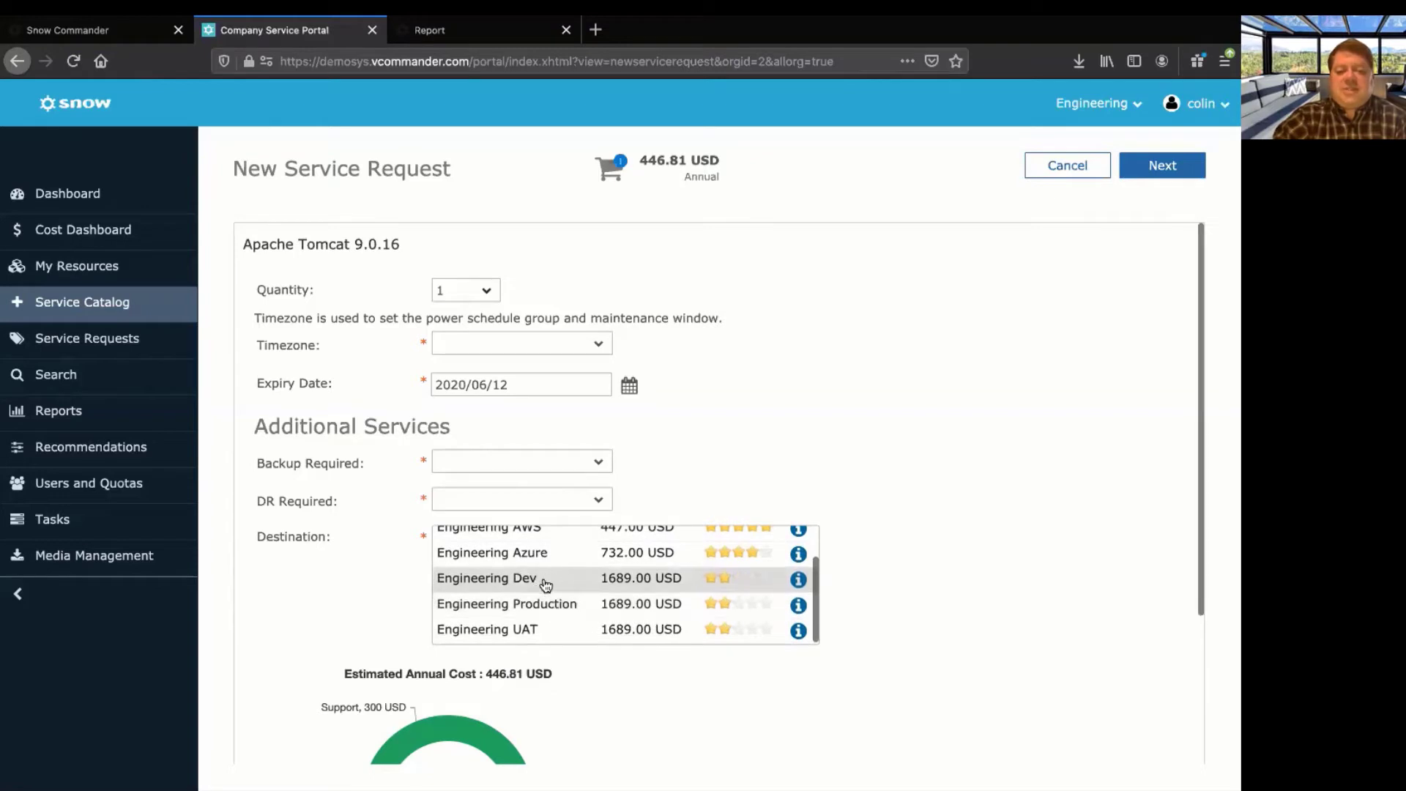
scroll(542, 583, up, 1)
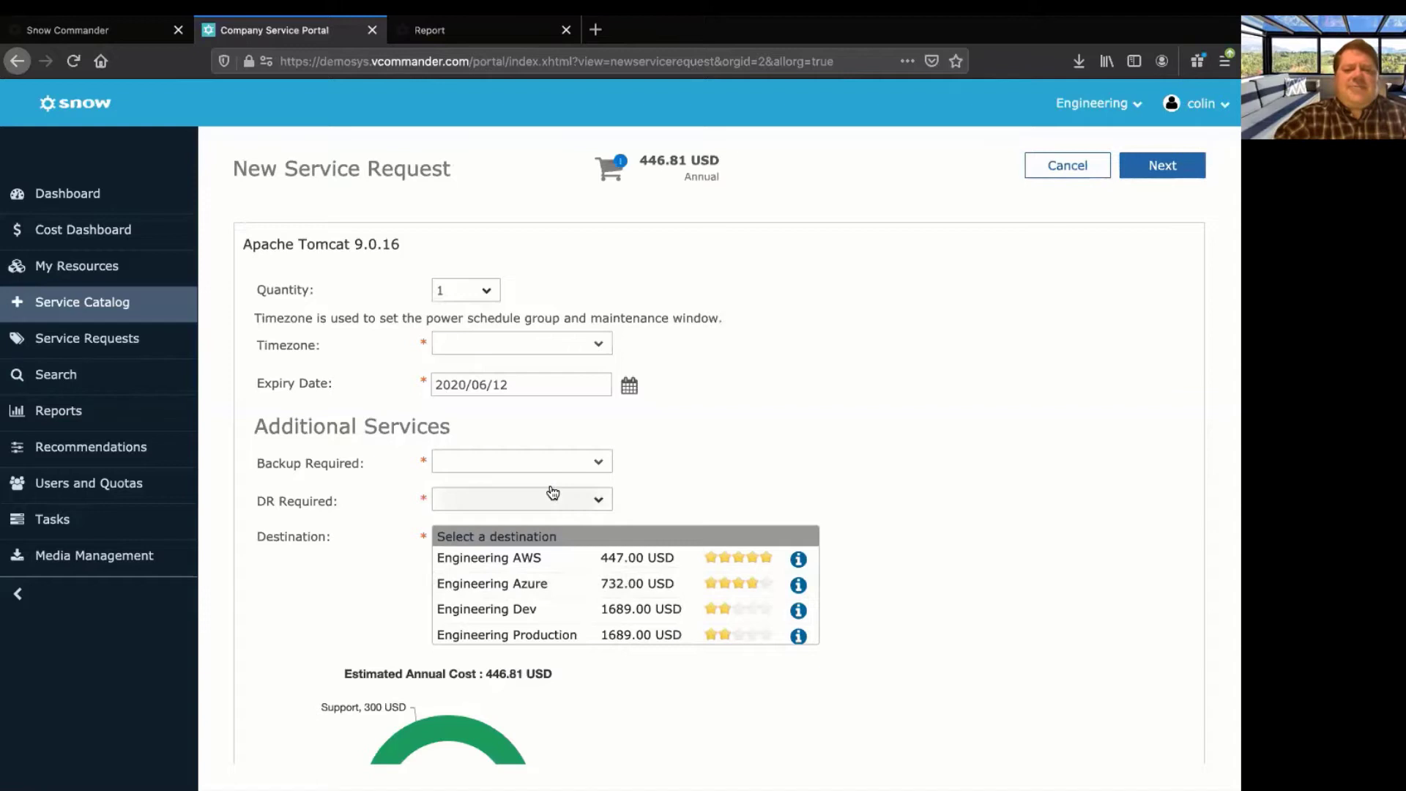
click(599, 349)
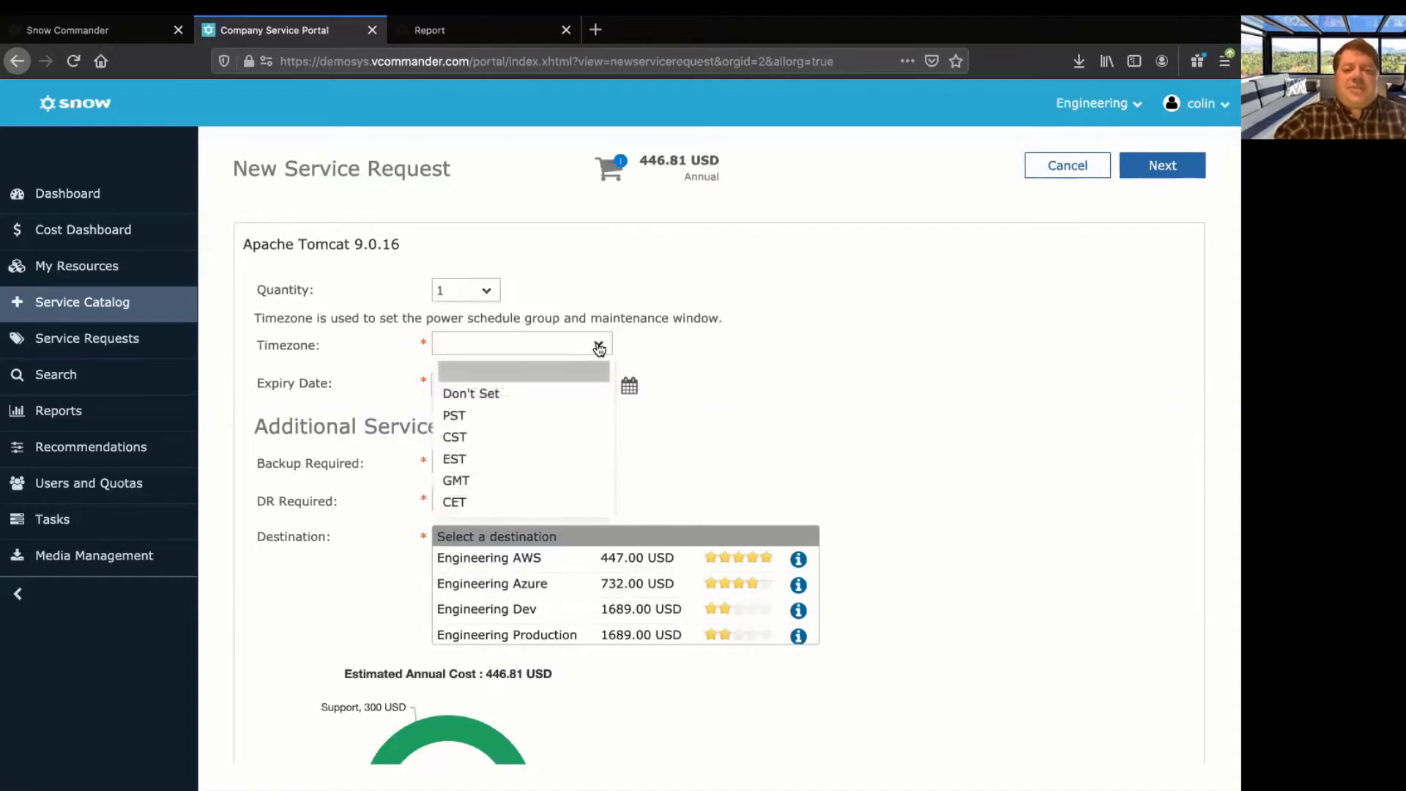
click(463, 461)
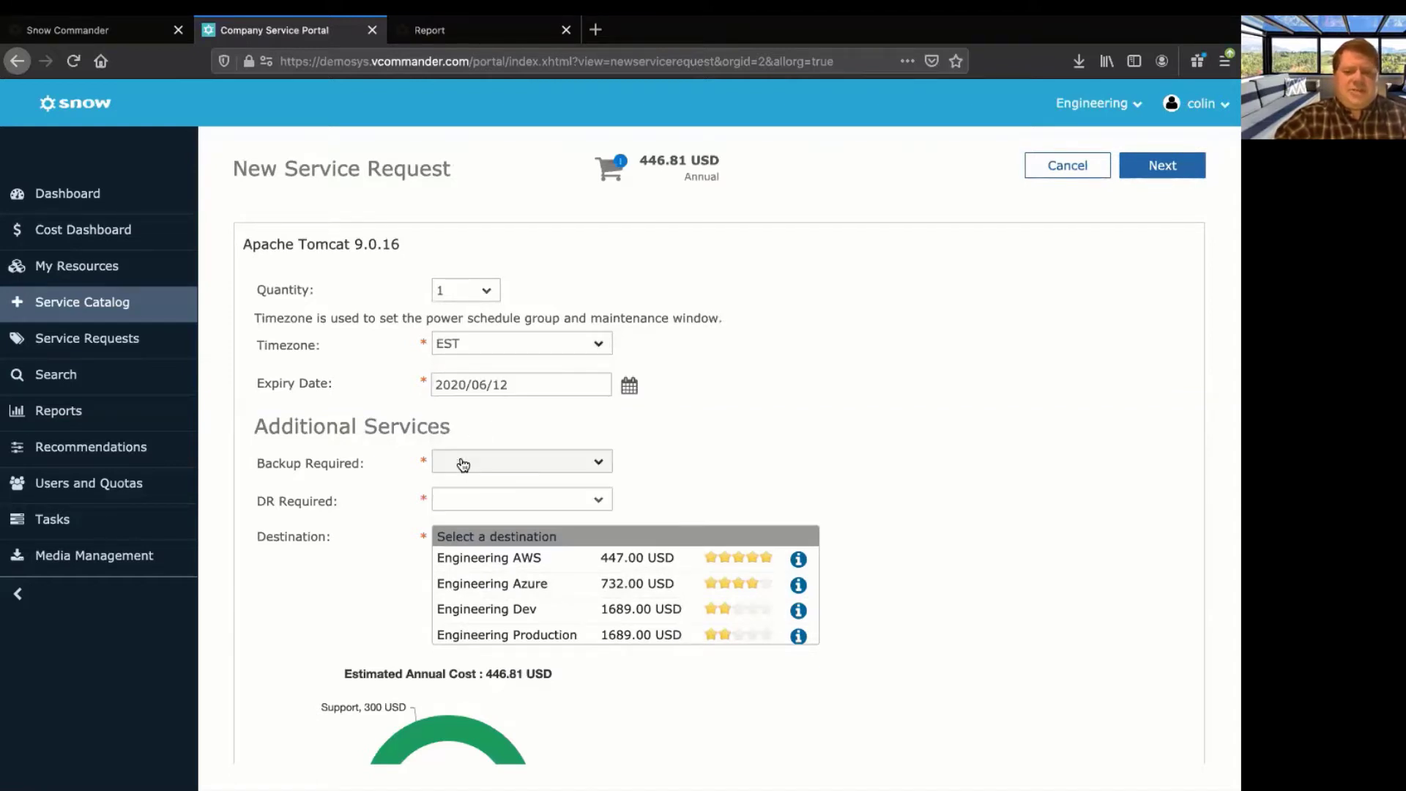
Set Backup Required to None, DR Required to No, and destination to Engineering AWS.
click(591, 466)
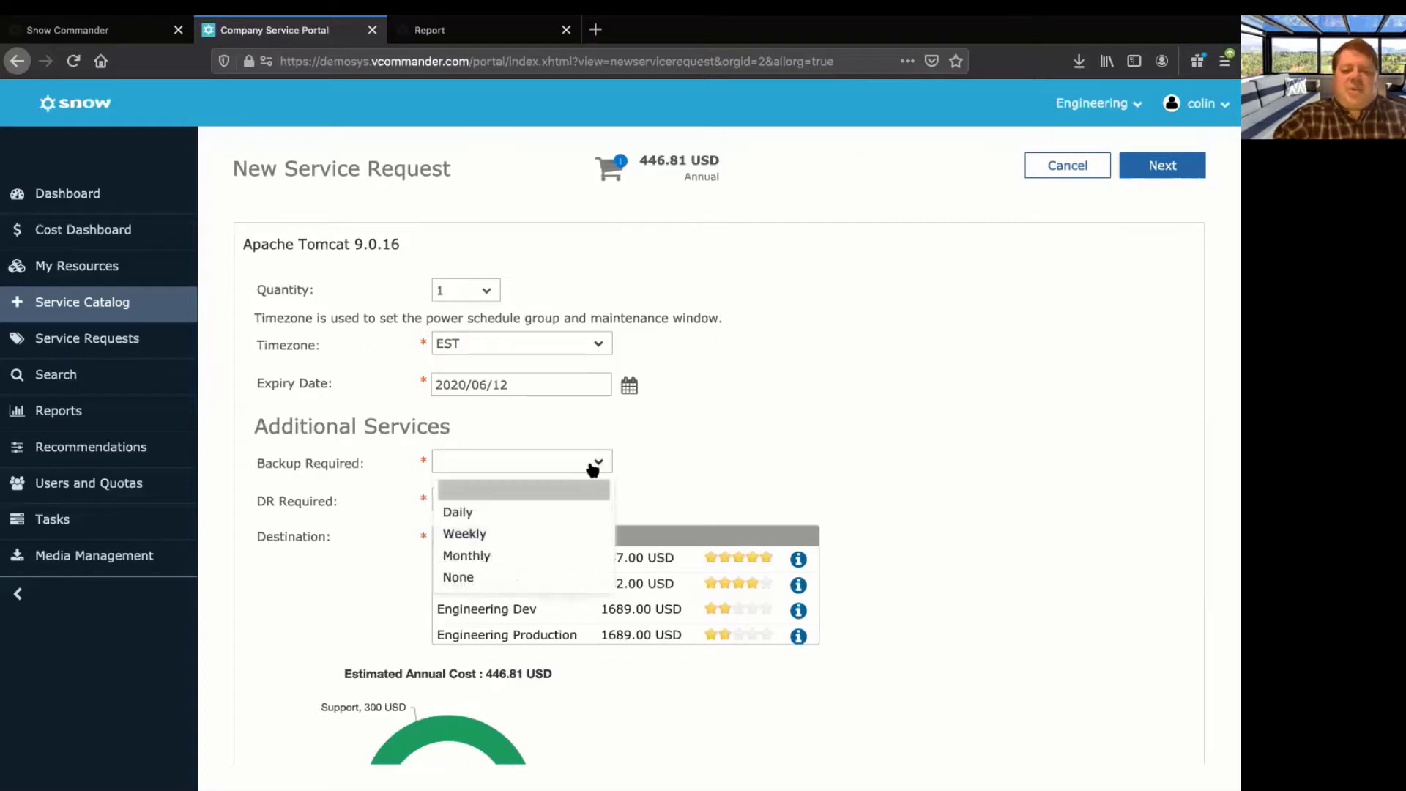
click(462, 579)
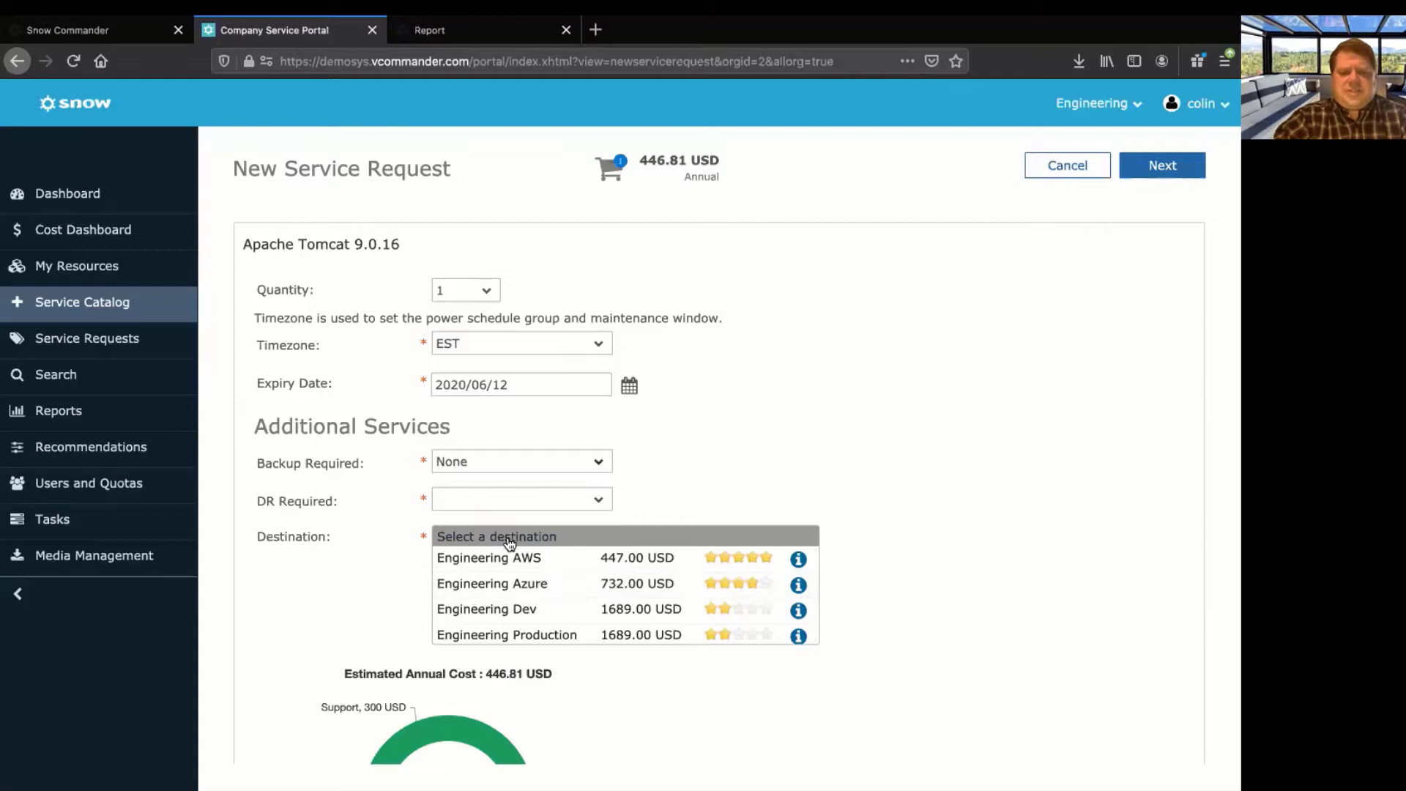
click(597, 503)
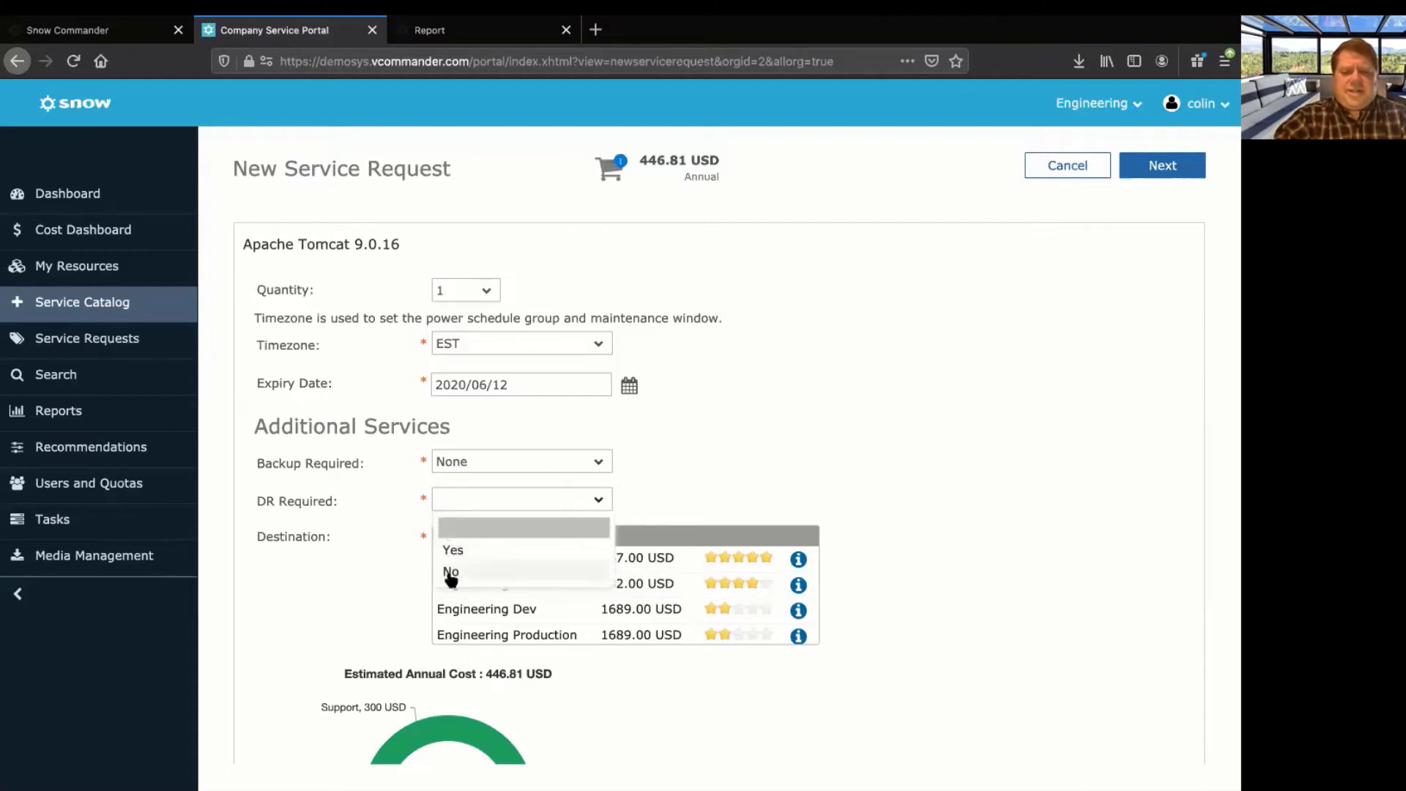
click(453, 572)
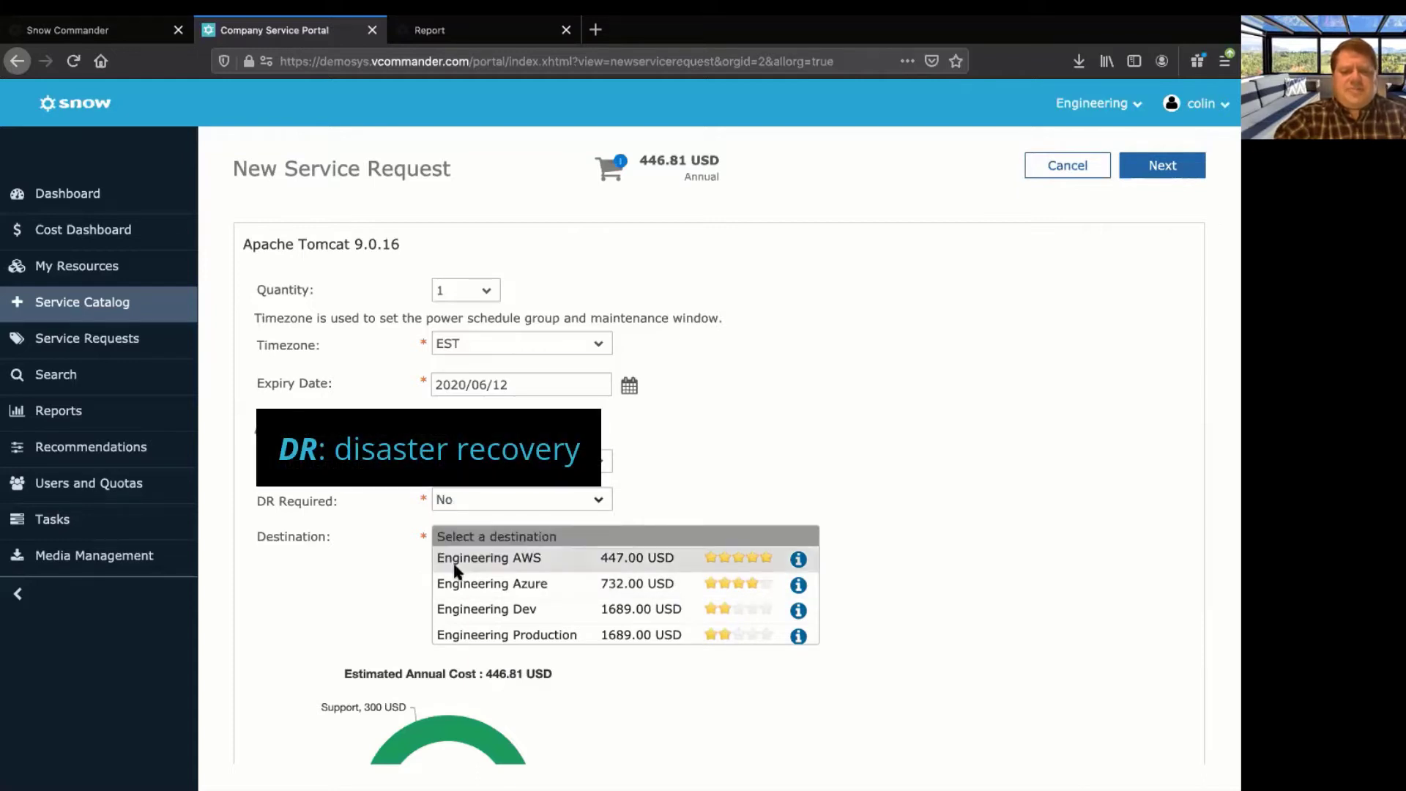
click(522, 561)
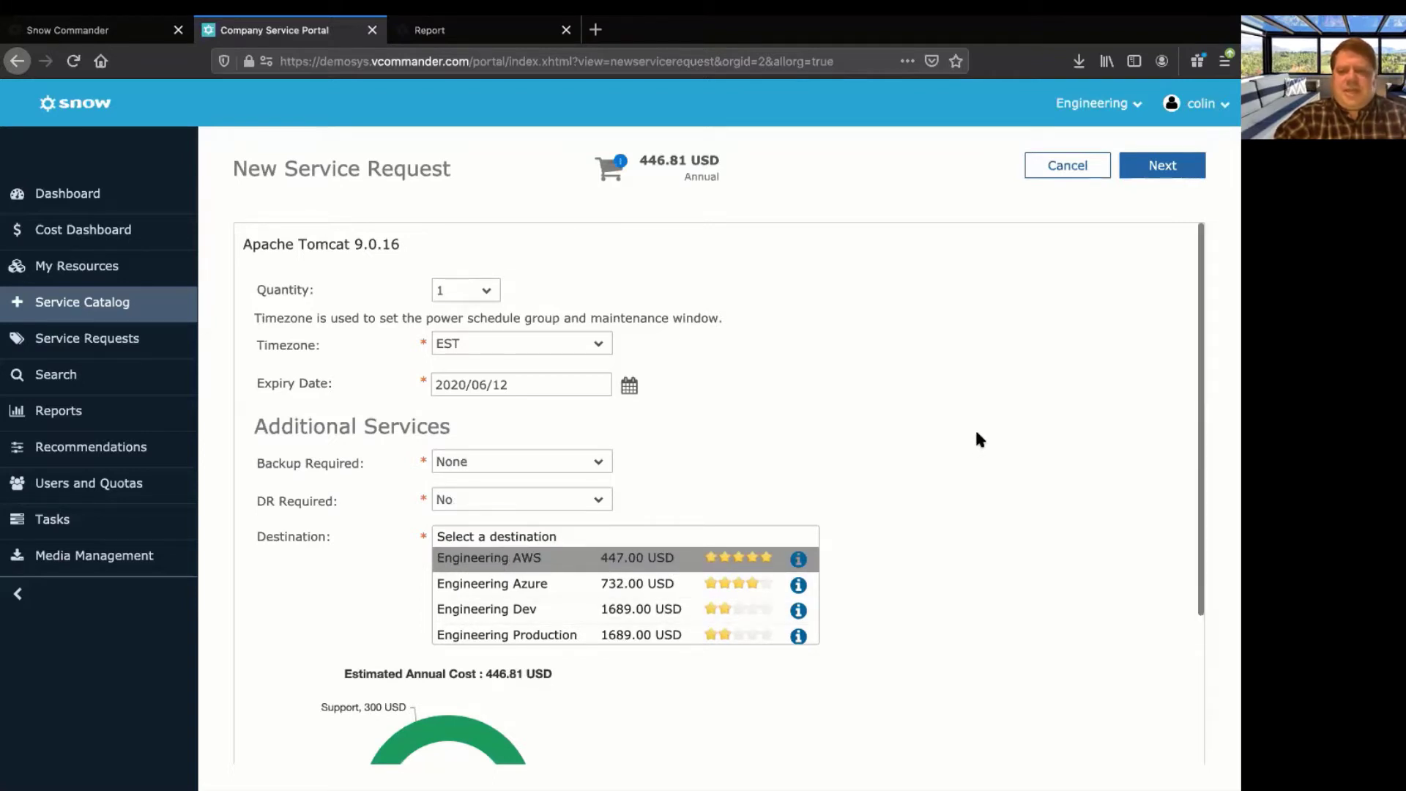
scroll(974, 427, down, 3)
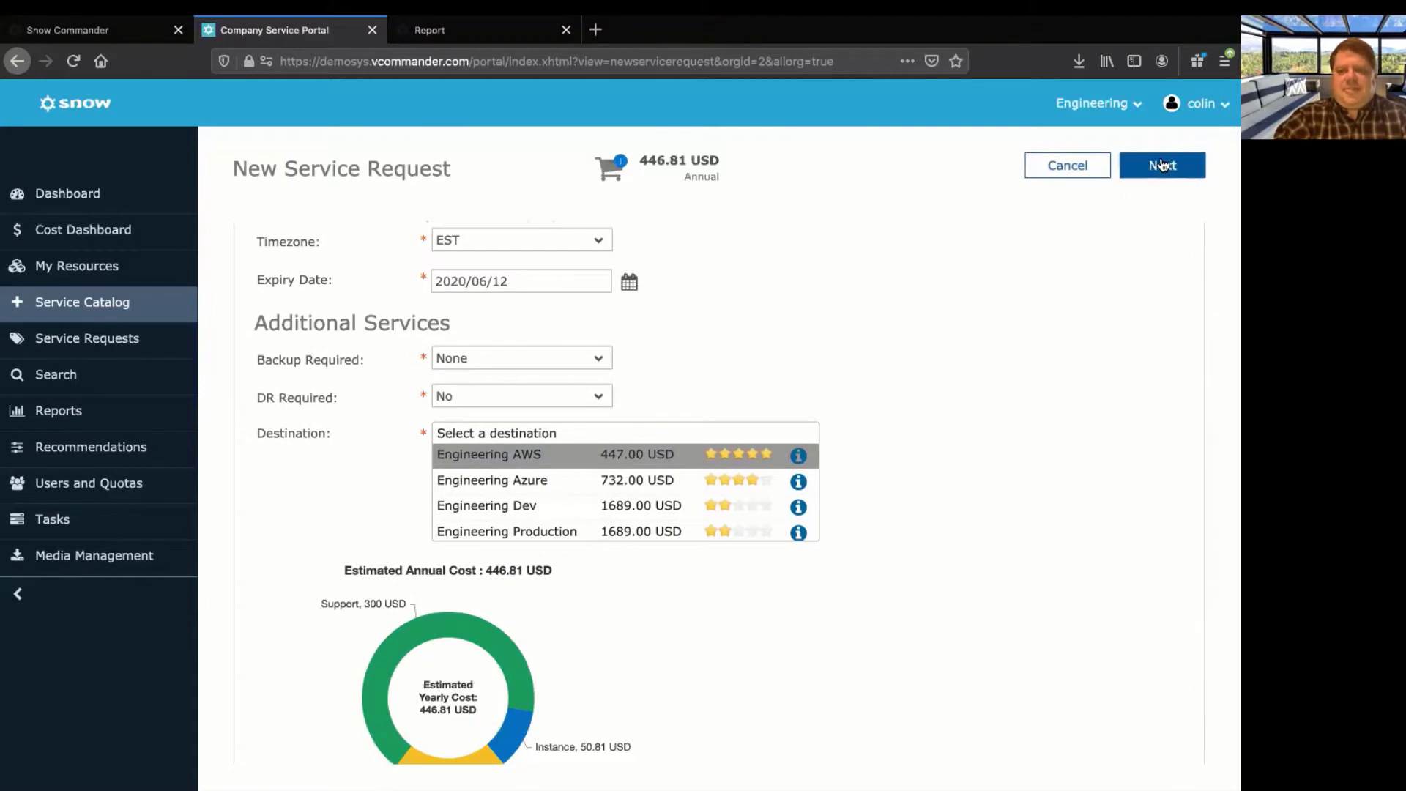
Keep the instance type on t2.nano after trying t2.micro, and submit the Tomcat request.
click(1162, 165)
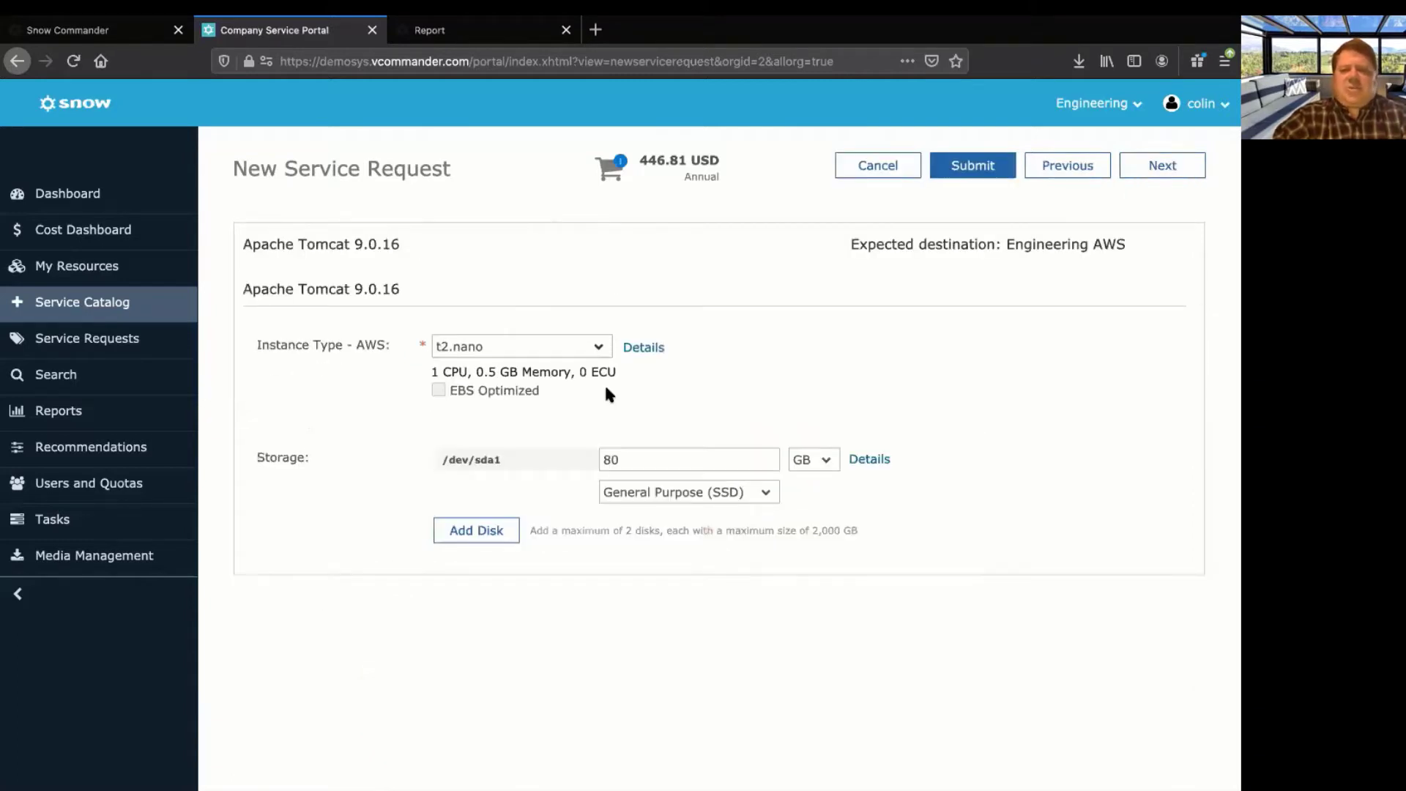
click(599, 349)
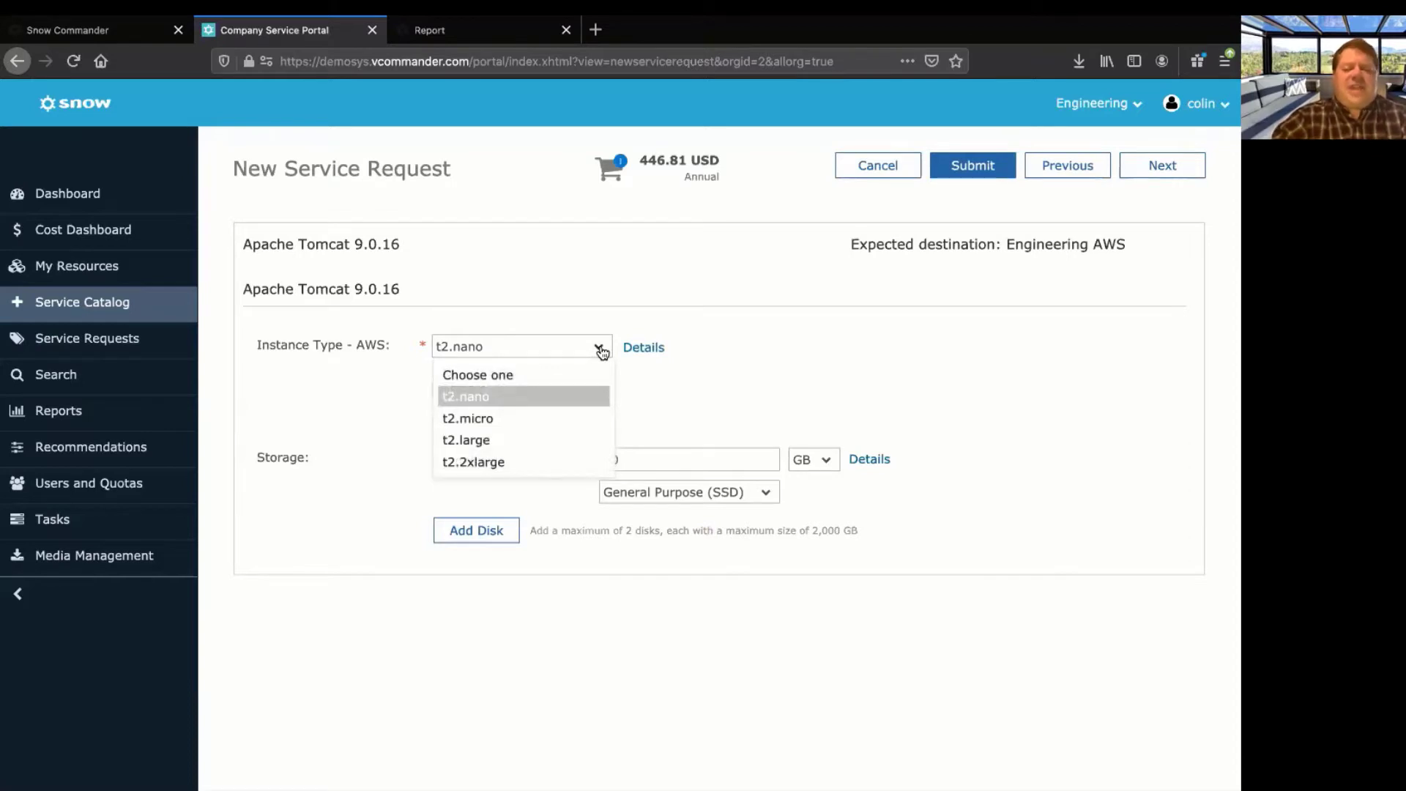
click(485, 424)
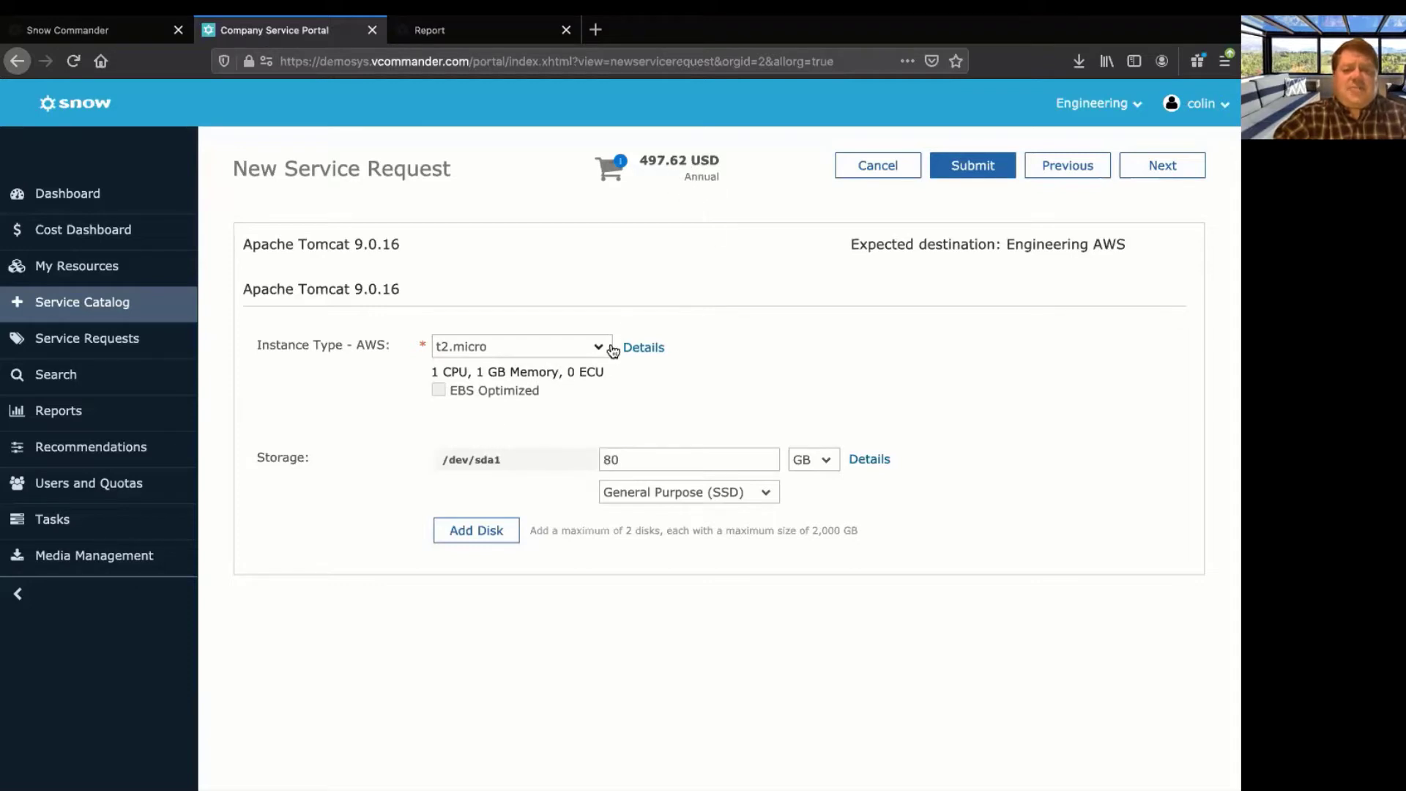
click(575, 347)
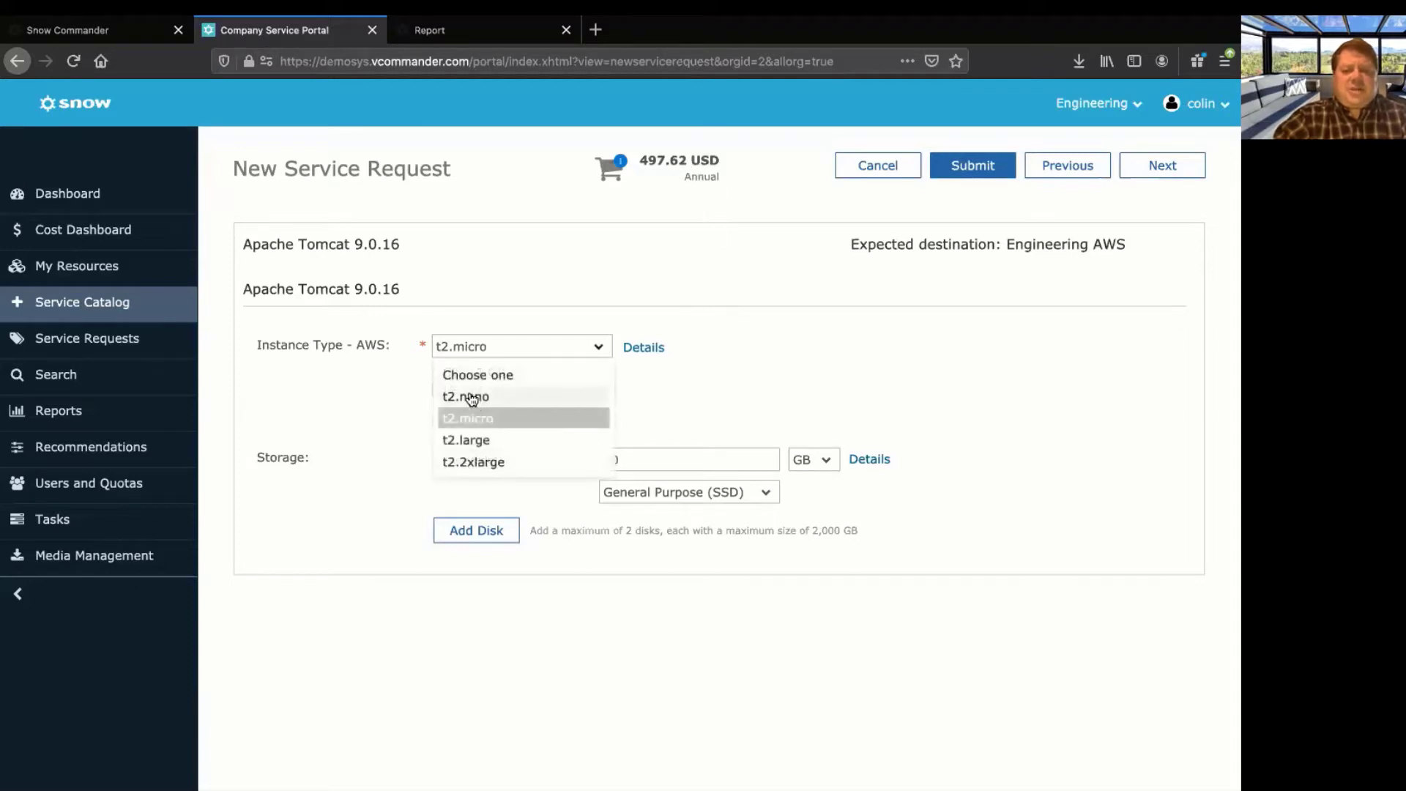
click(471, 397)
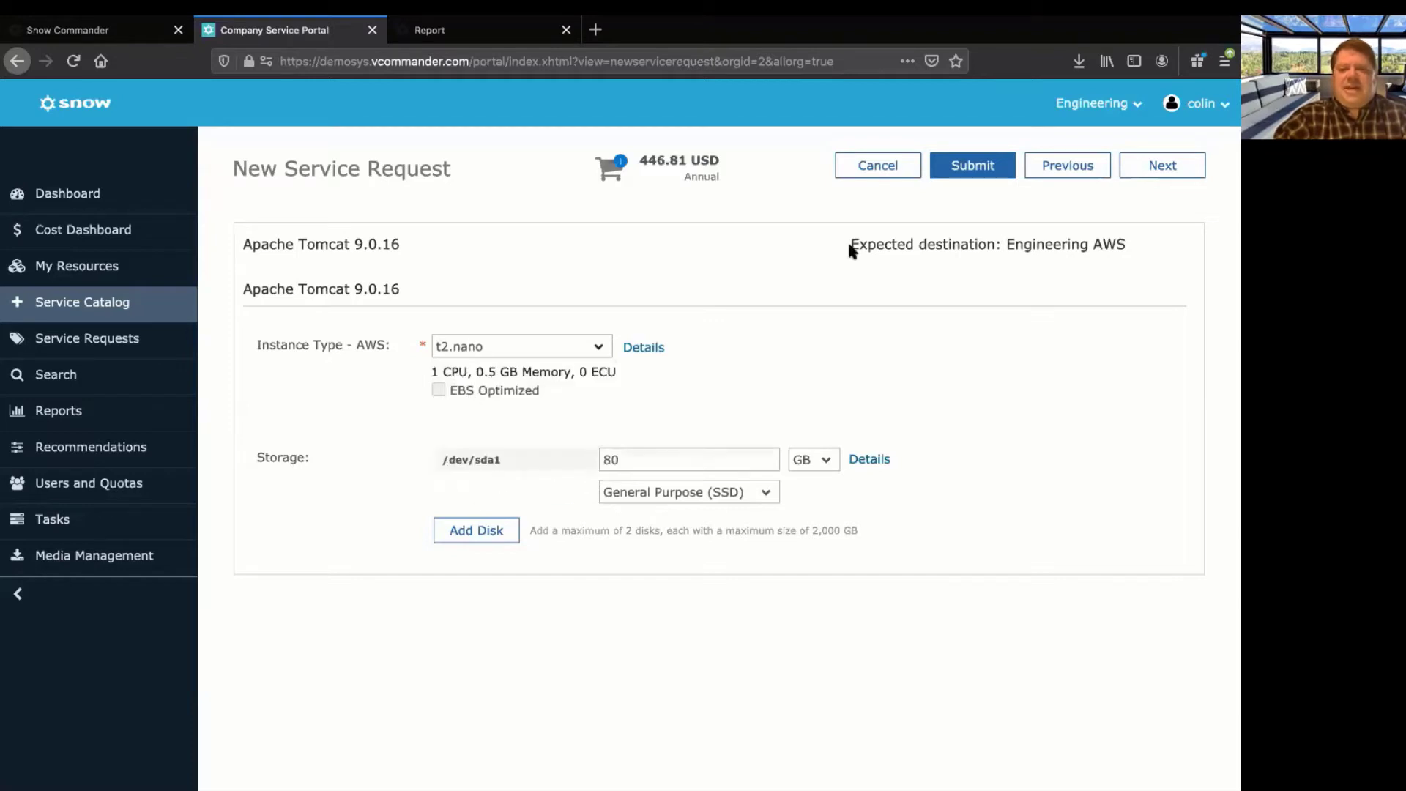
click(974, 167)
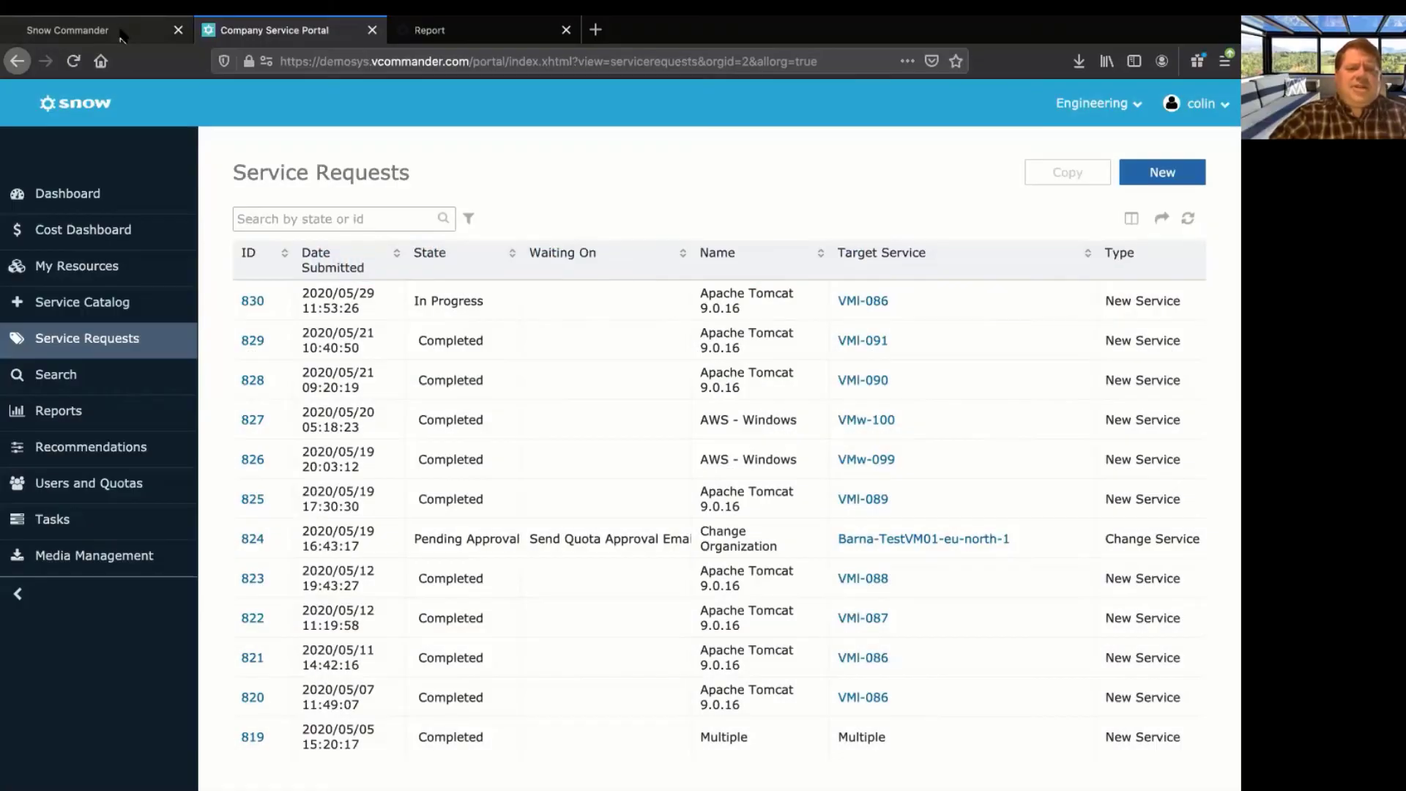
In the admin console's Configuration > Self-Service catalog, edit the Apache Tomcat 9.0.16 entry.
click(121, 31)
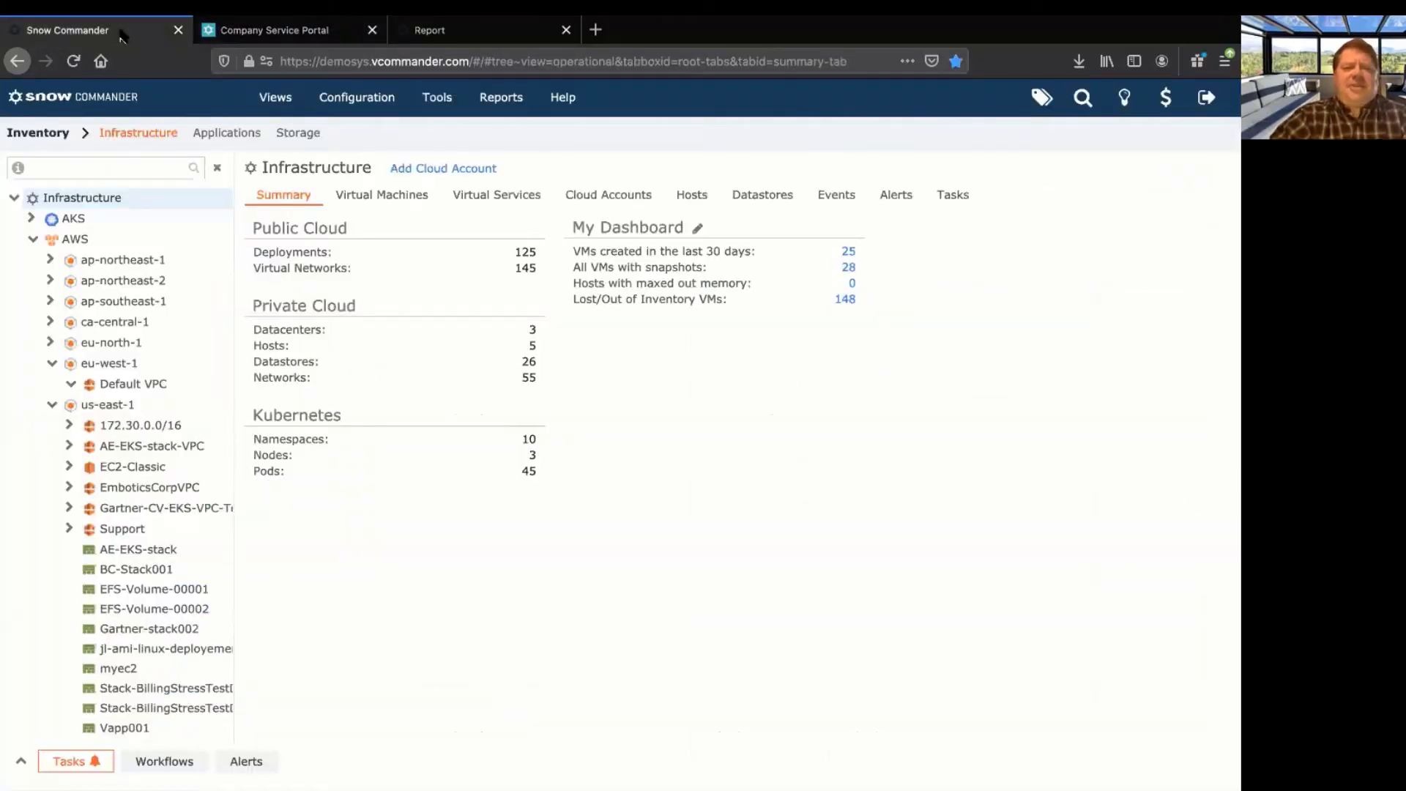
click(357, 96)
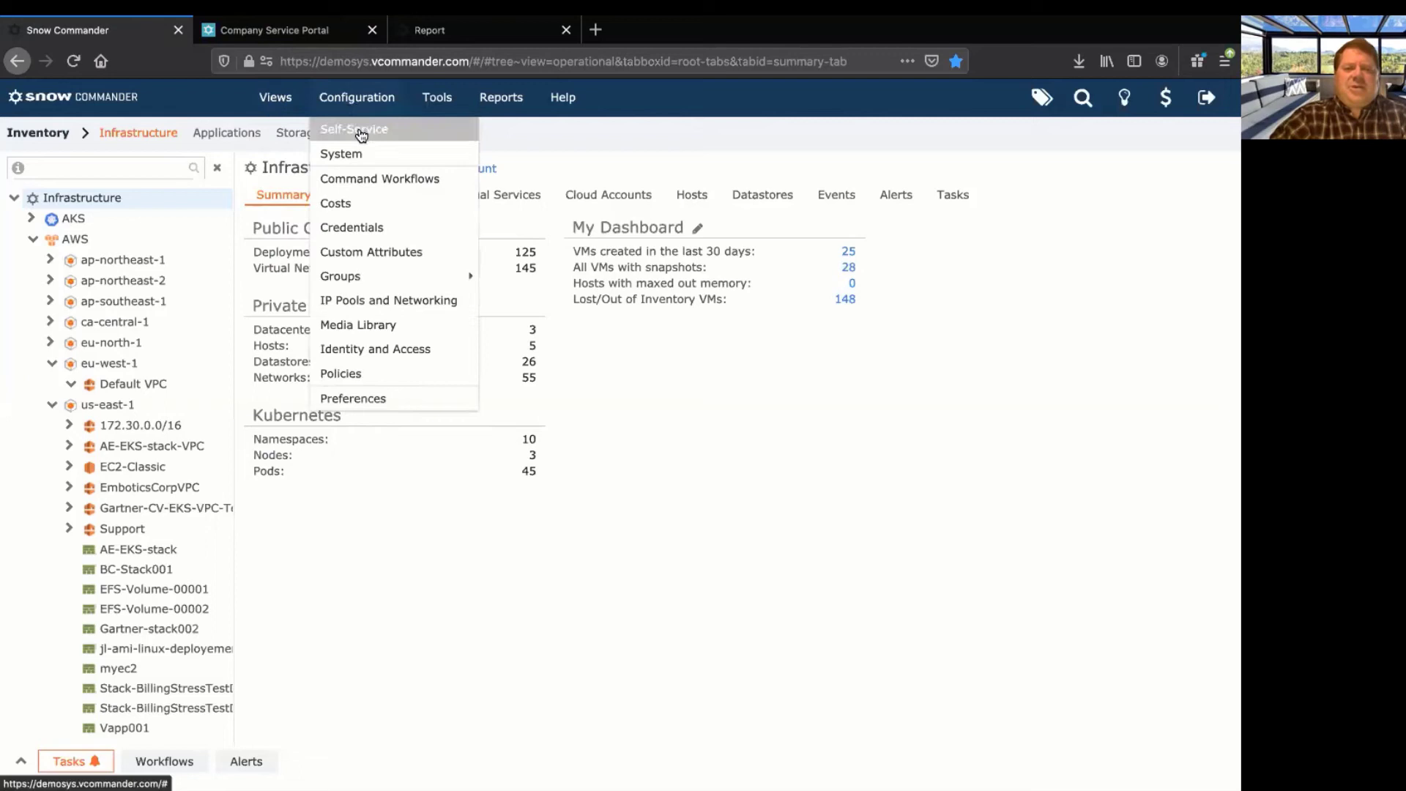
click(361, 132)
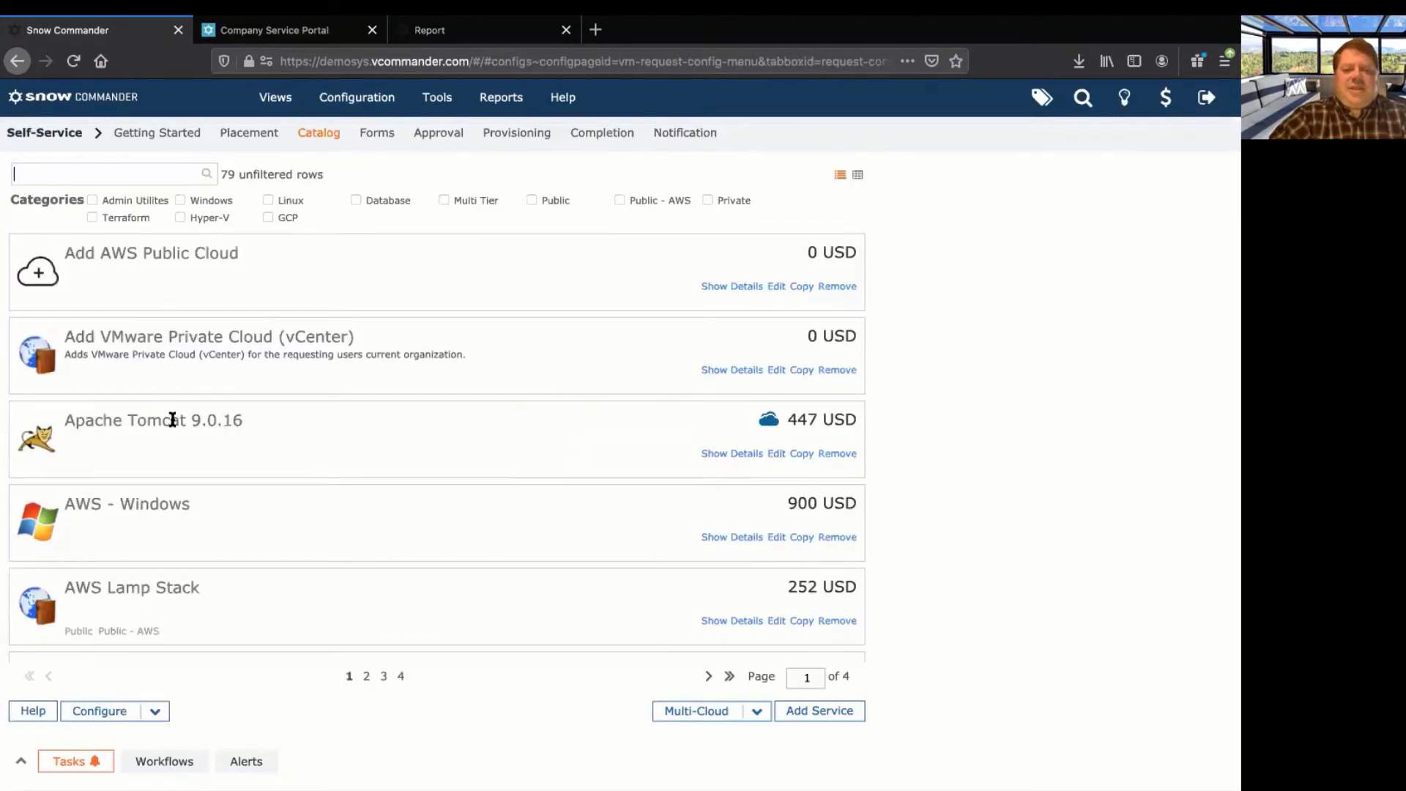
click(774, 454)
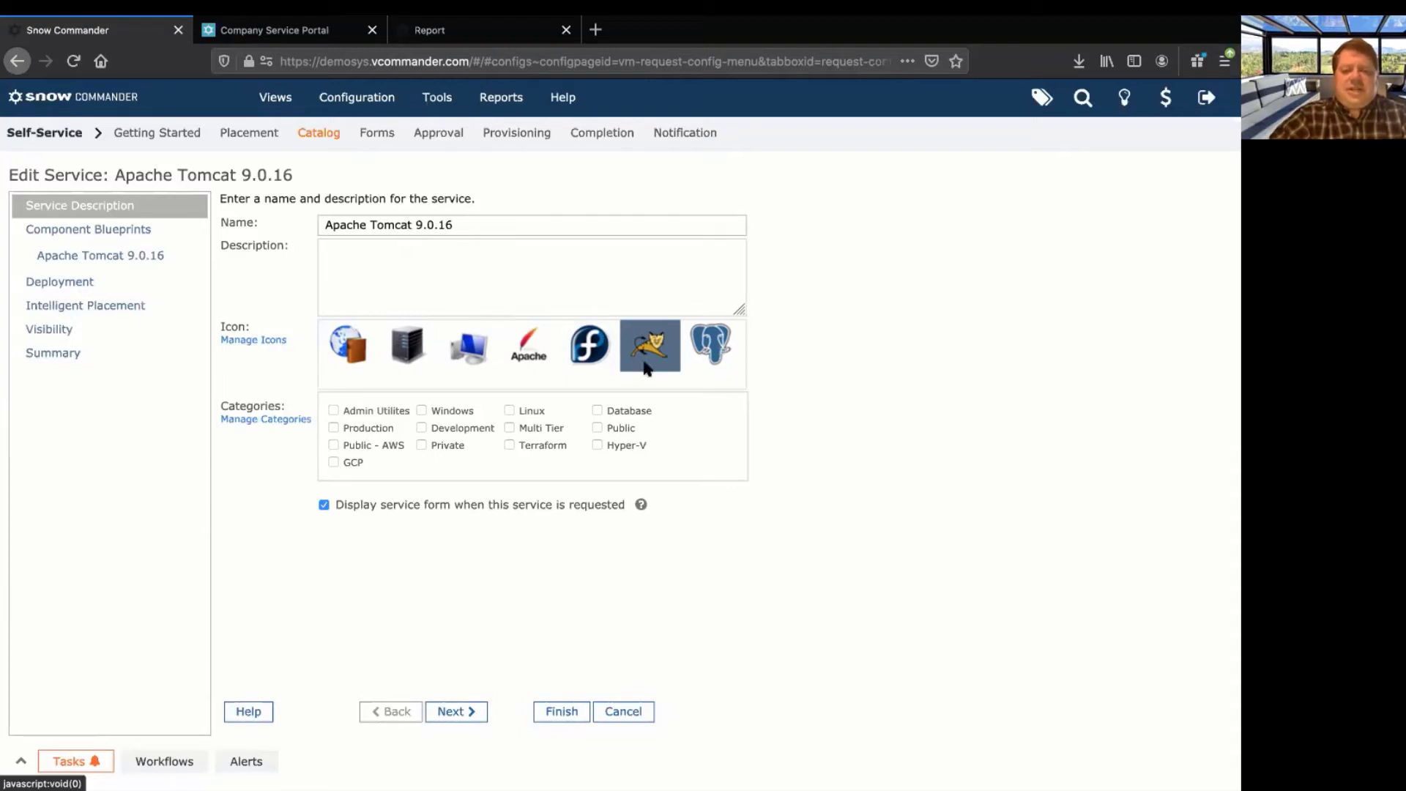
Advance past Component Blueprints to the Apache Tomcat 9.0.16 component's Infrastructure settings.
click(456, 709)
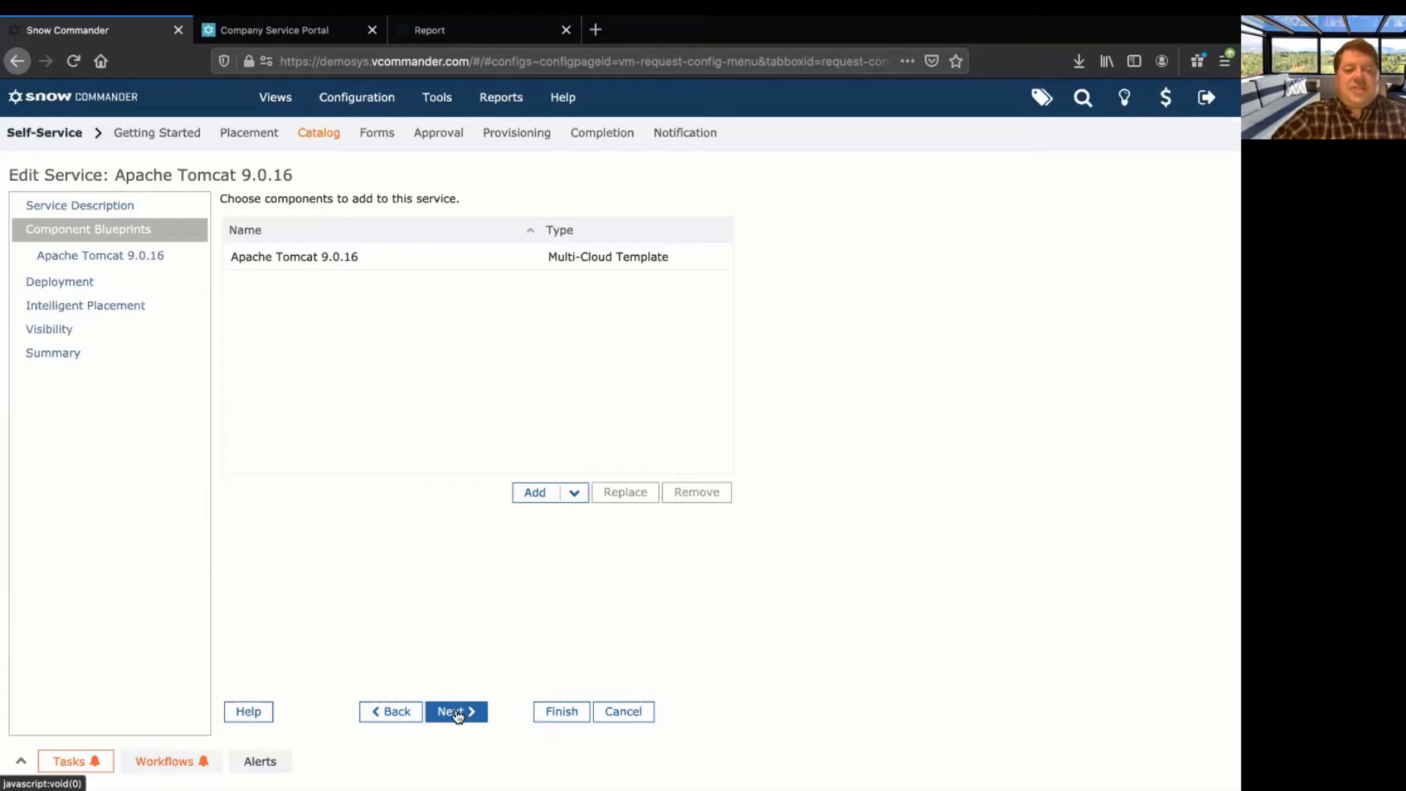
click(457, 712)
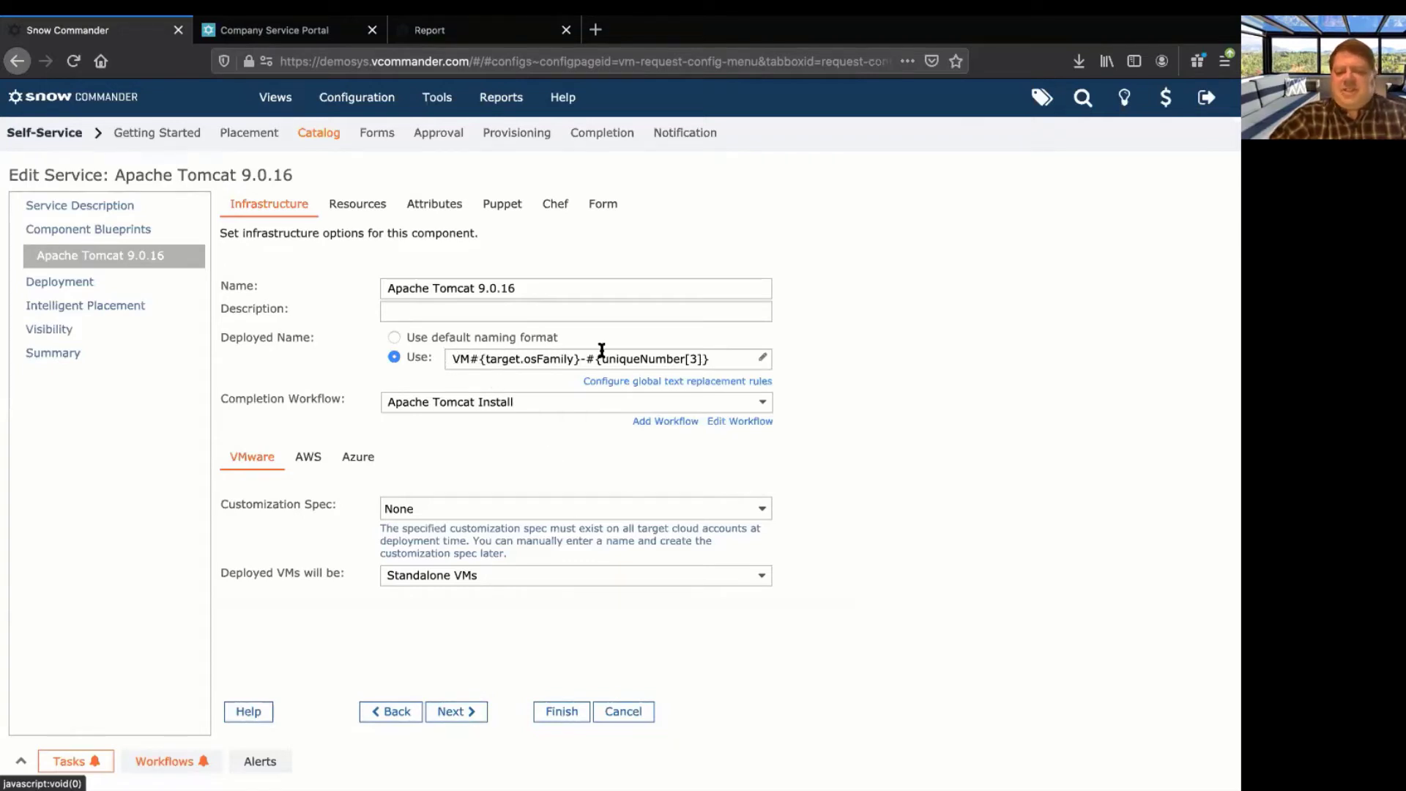
click(765, 359)
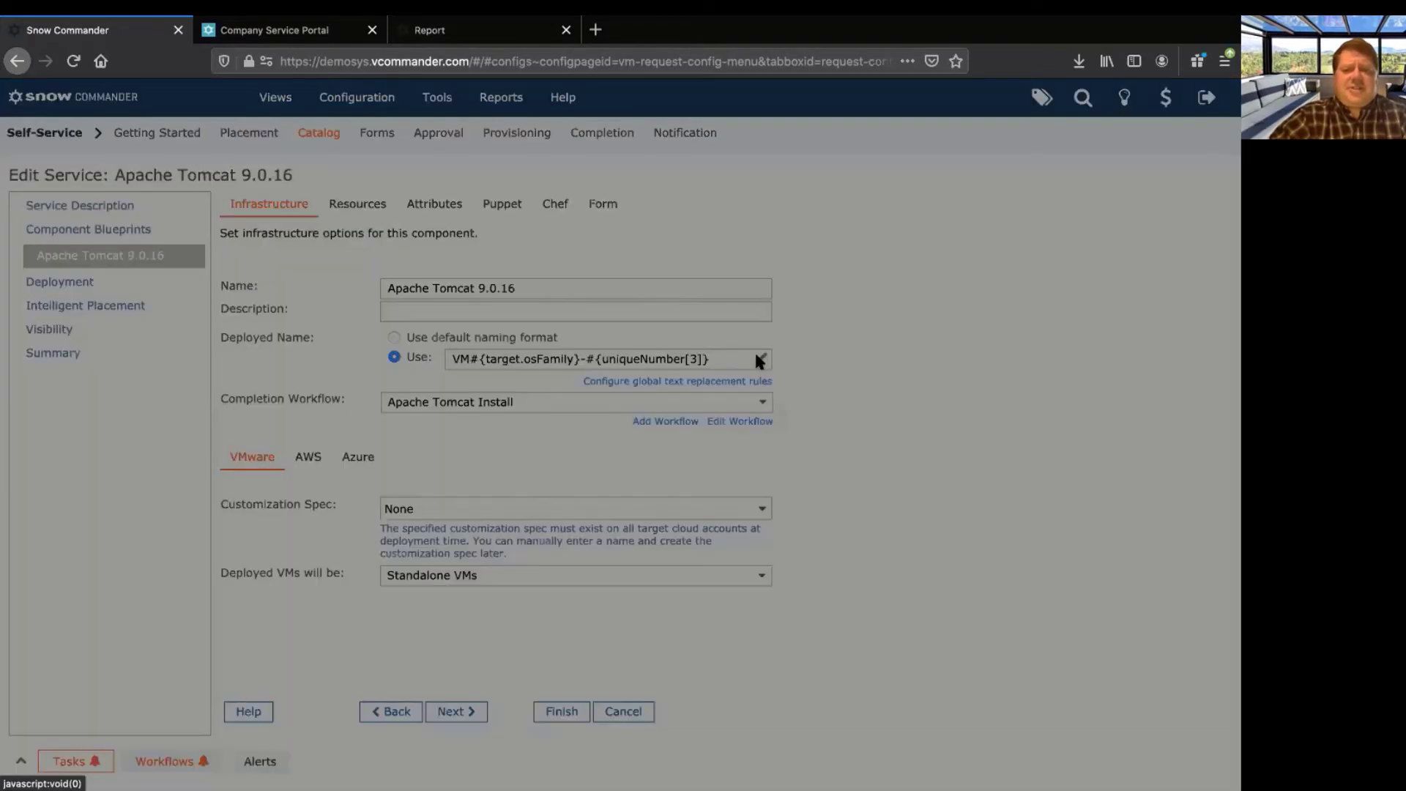
click(510, 238)
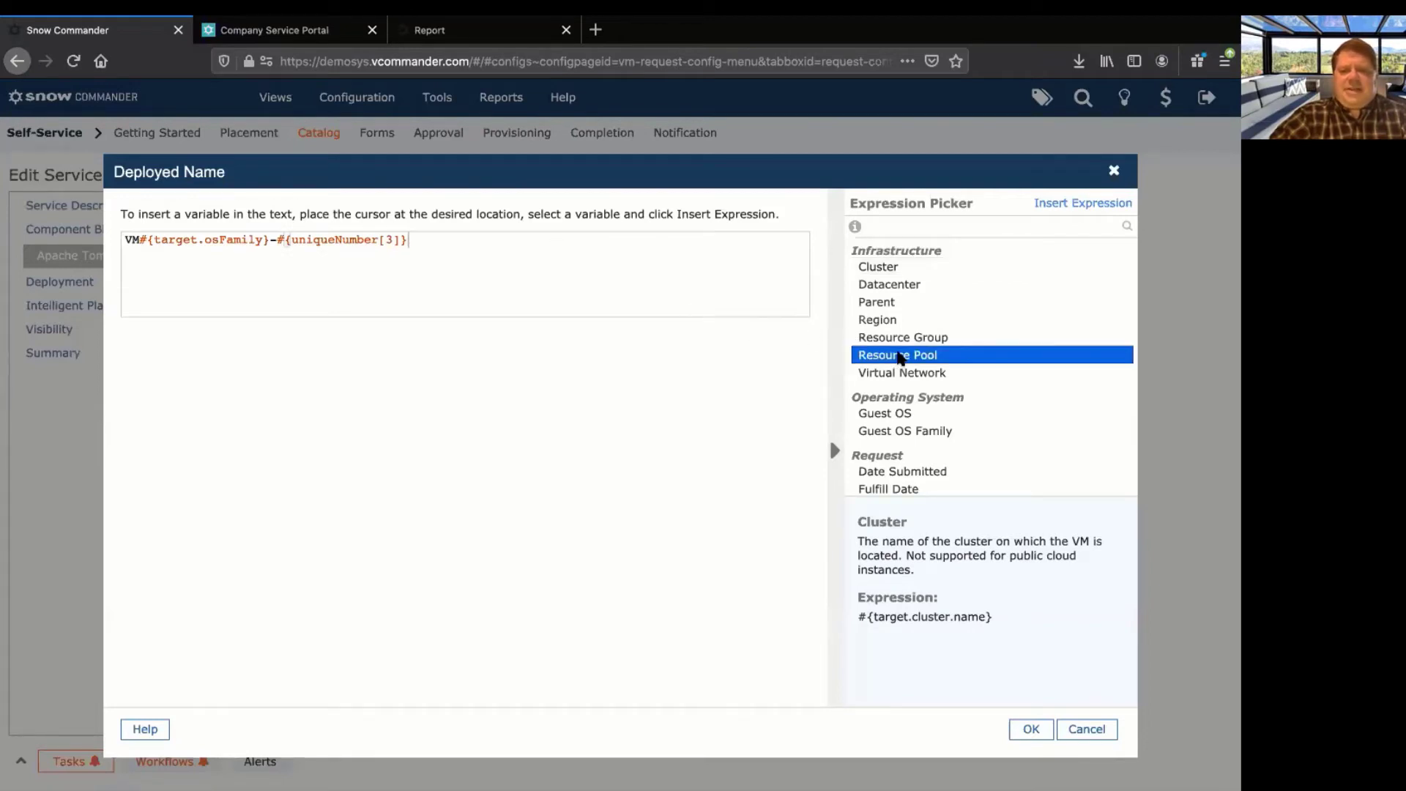
double_click(898, 355)
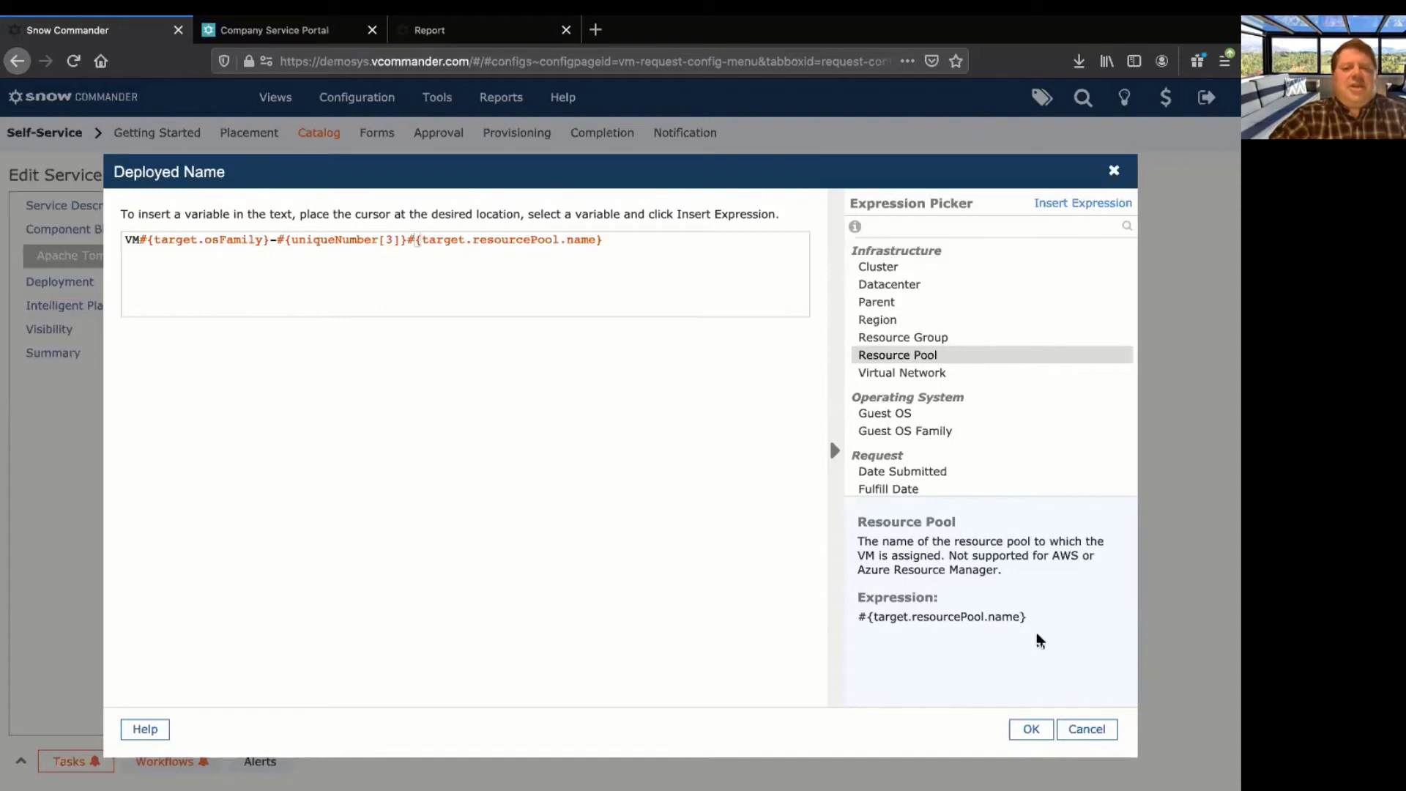
click(1081, 728)
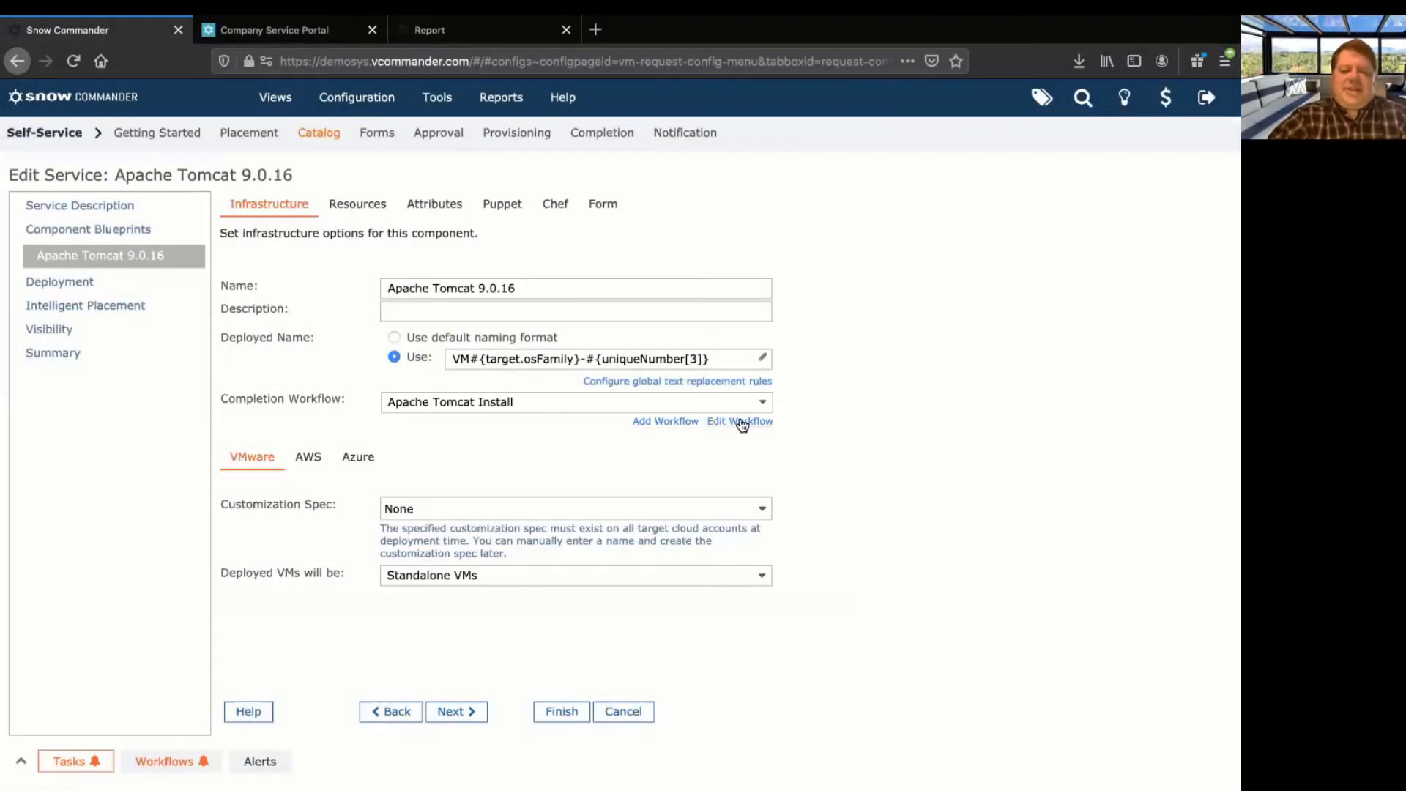
click(742, 425)
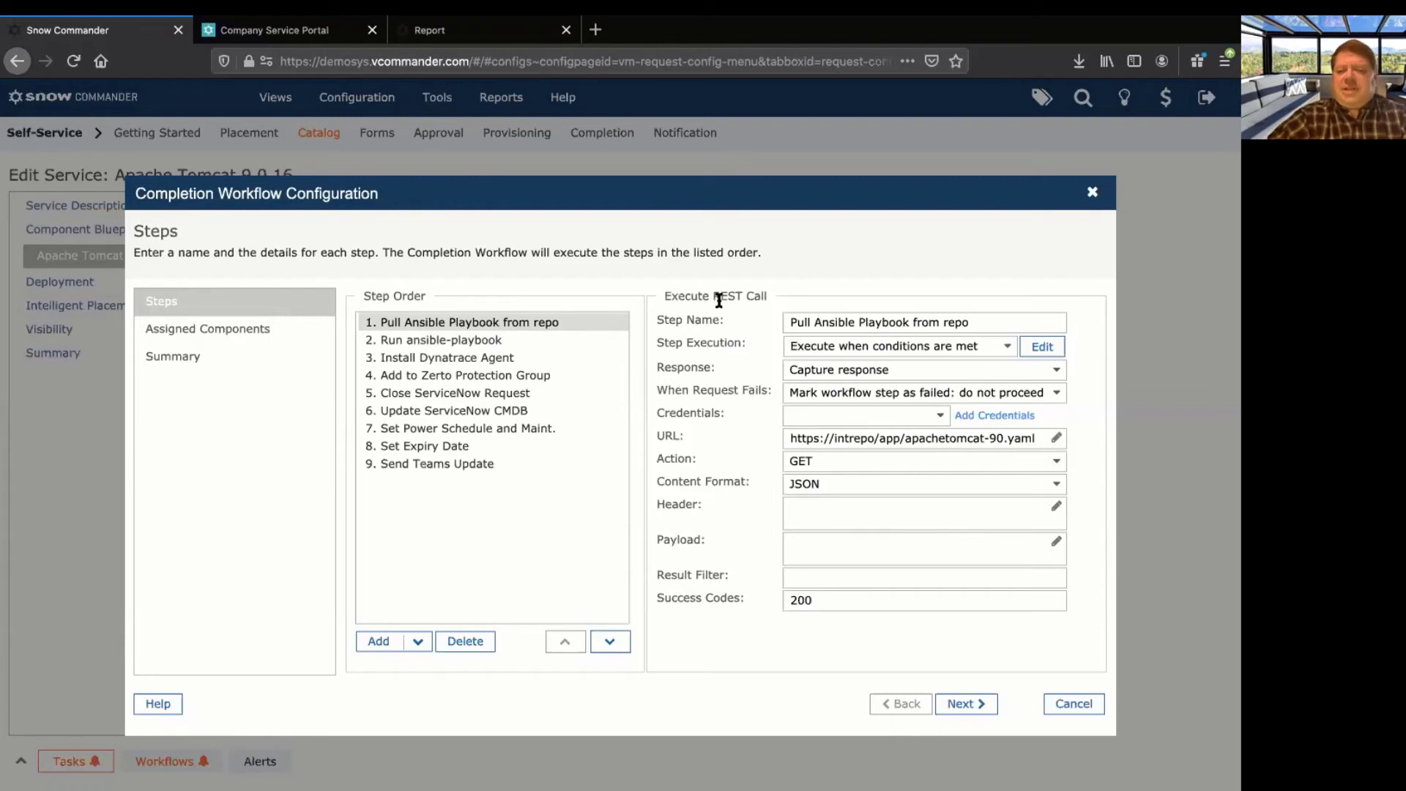
click(476, 342)
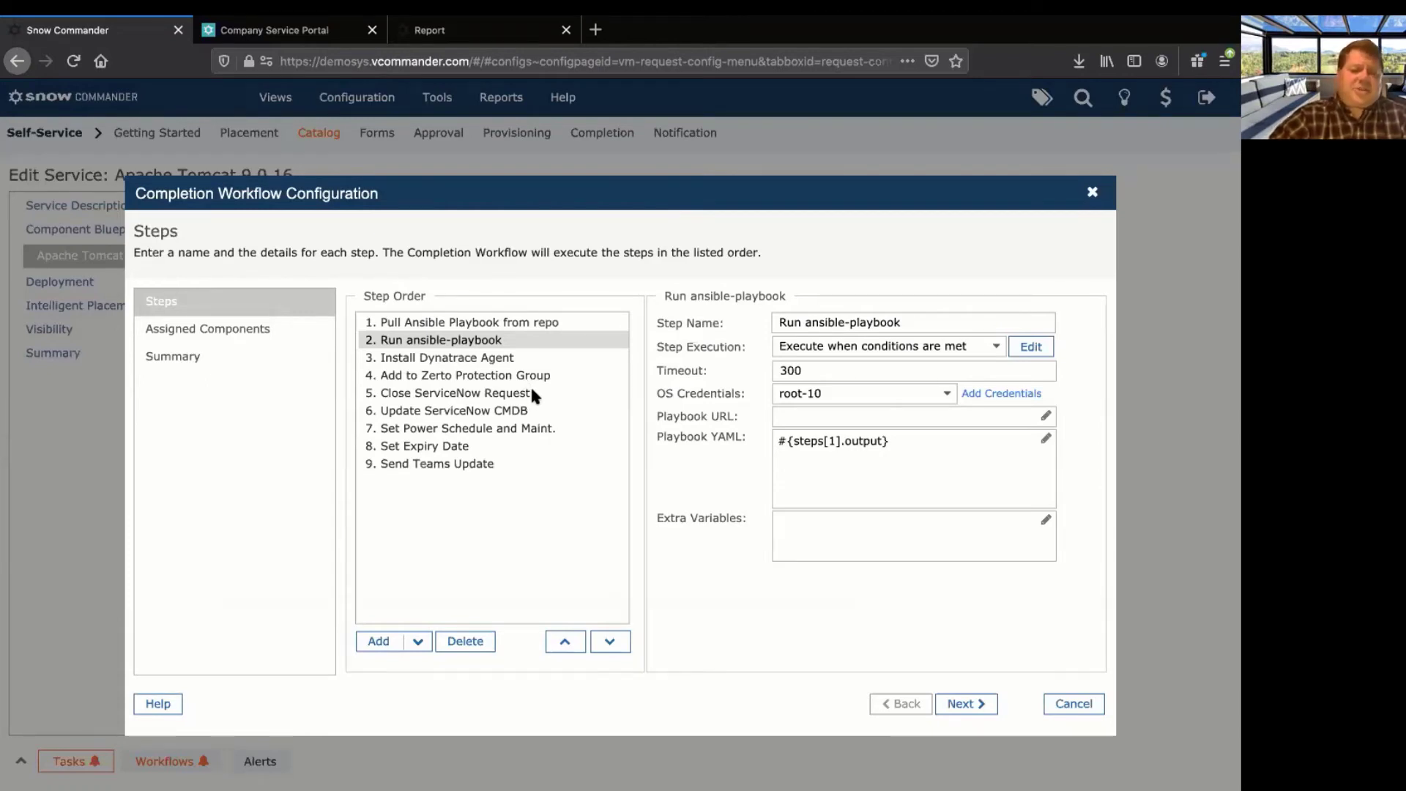
click(514, 428)
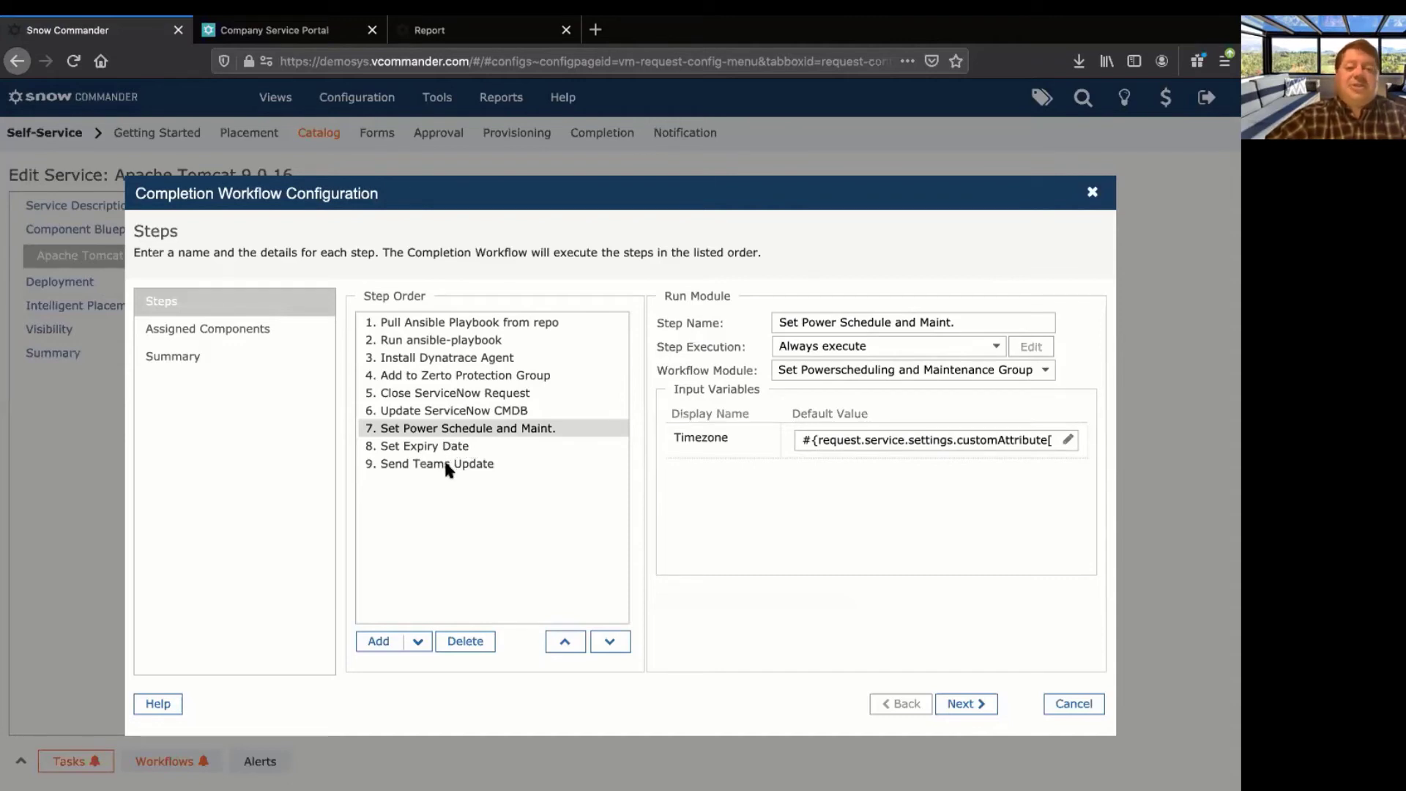
click(1077, 703)
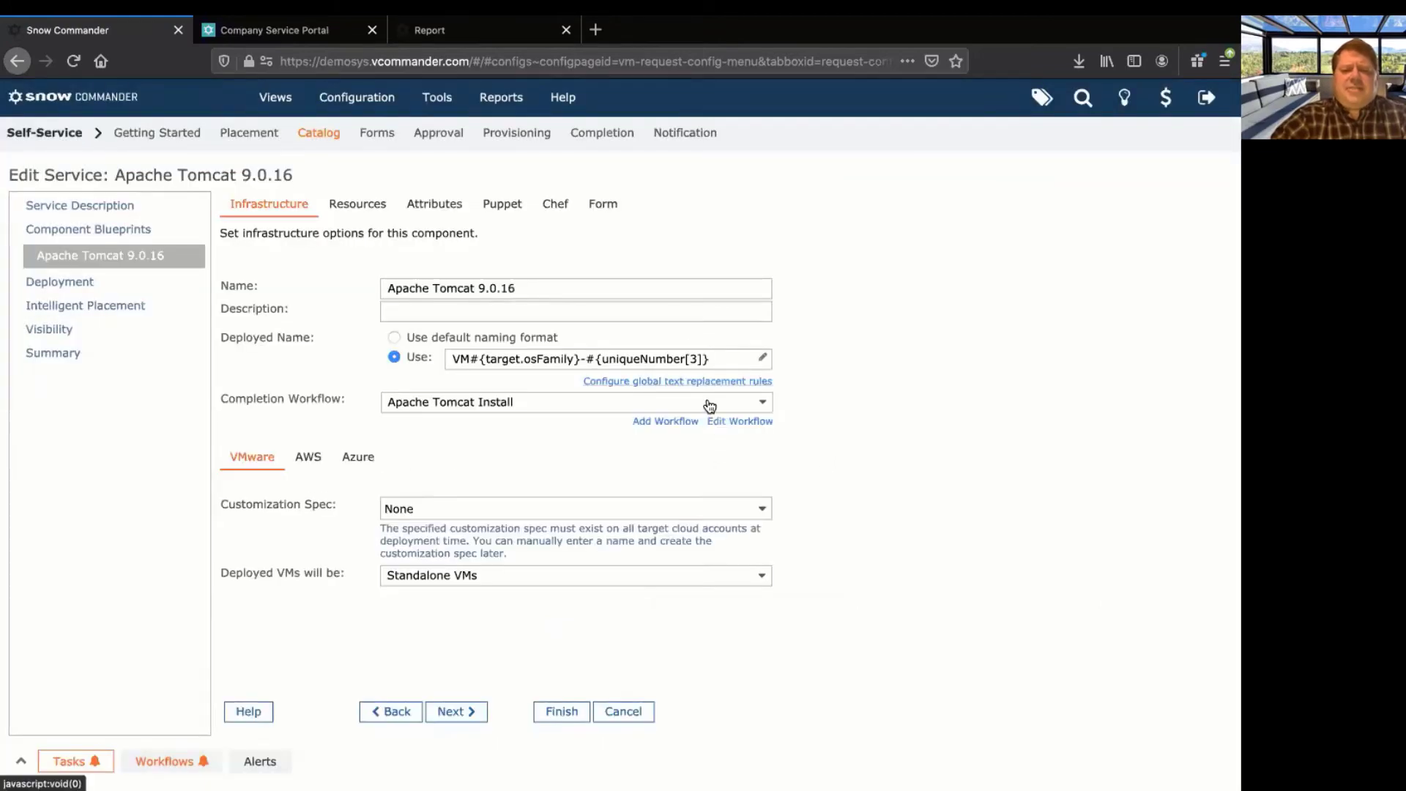
View the component's AWS and then Azure resource defaults (Standard_A0, 40 GB managed OS disk).
click(365, 206)
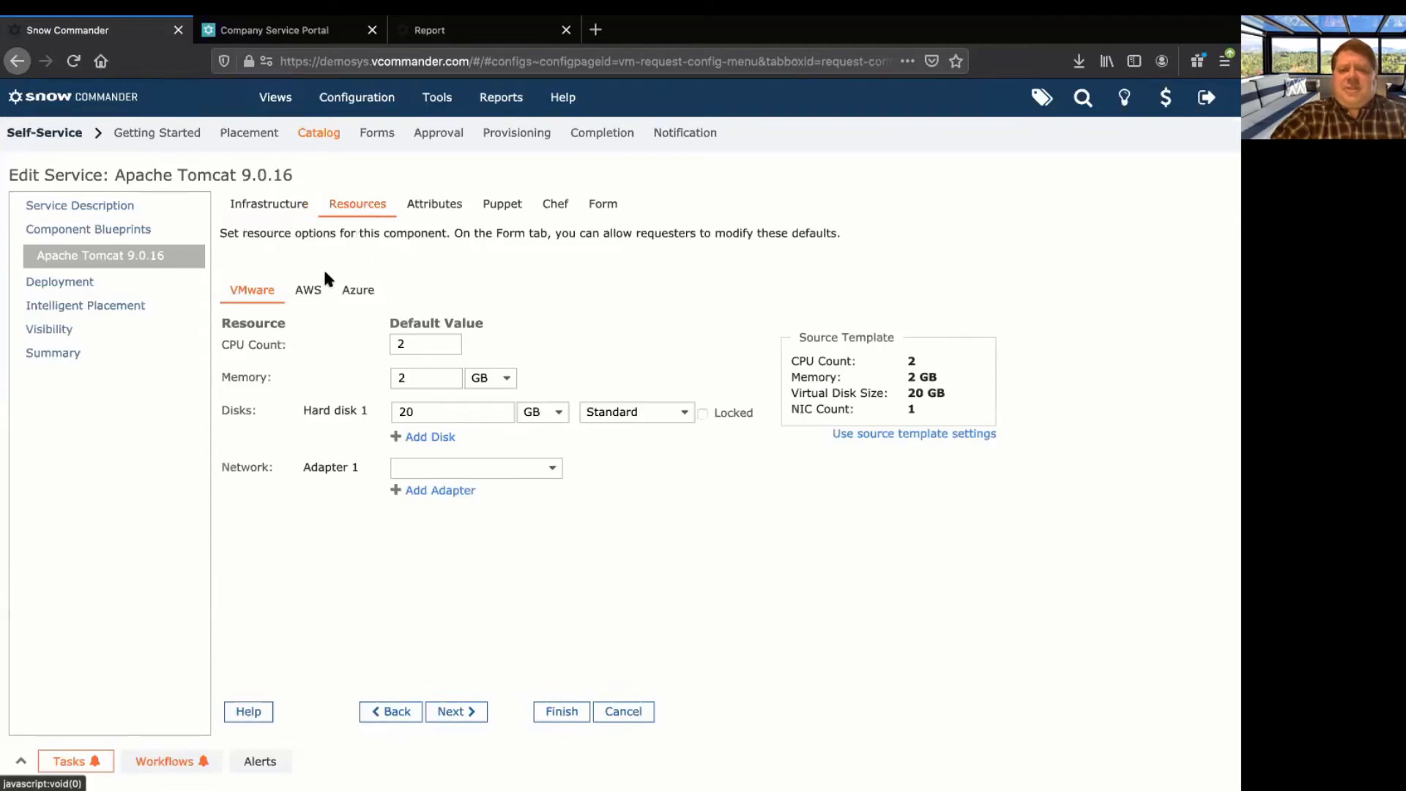
click(306, 290)
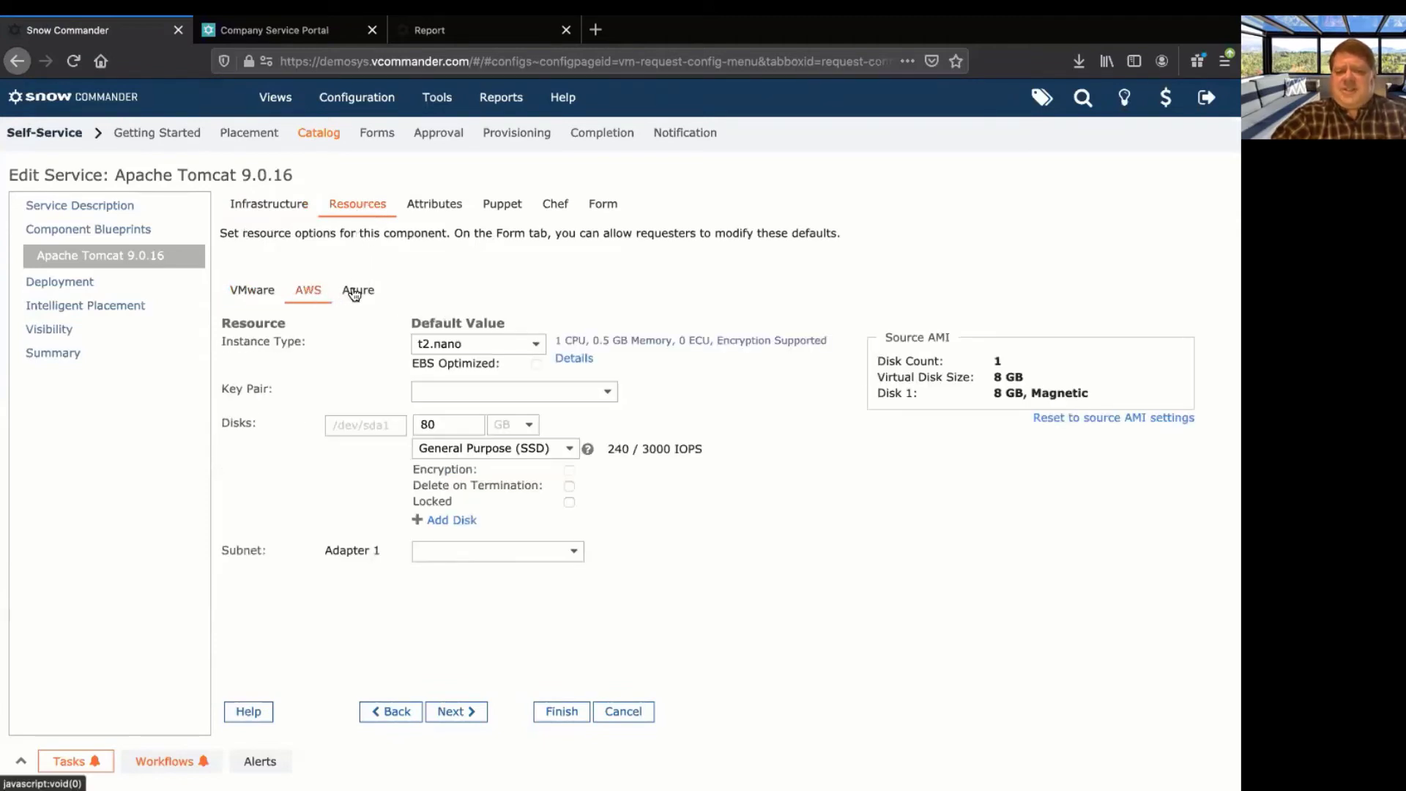
click(357, 293)
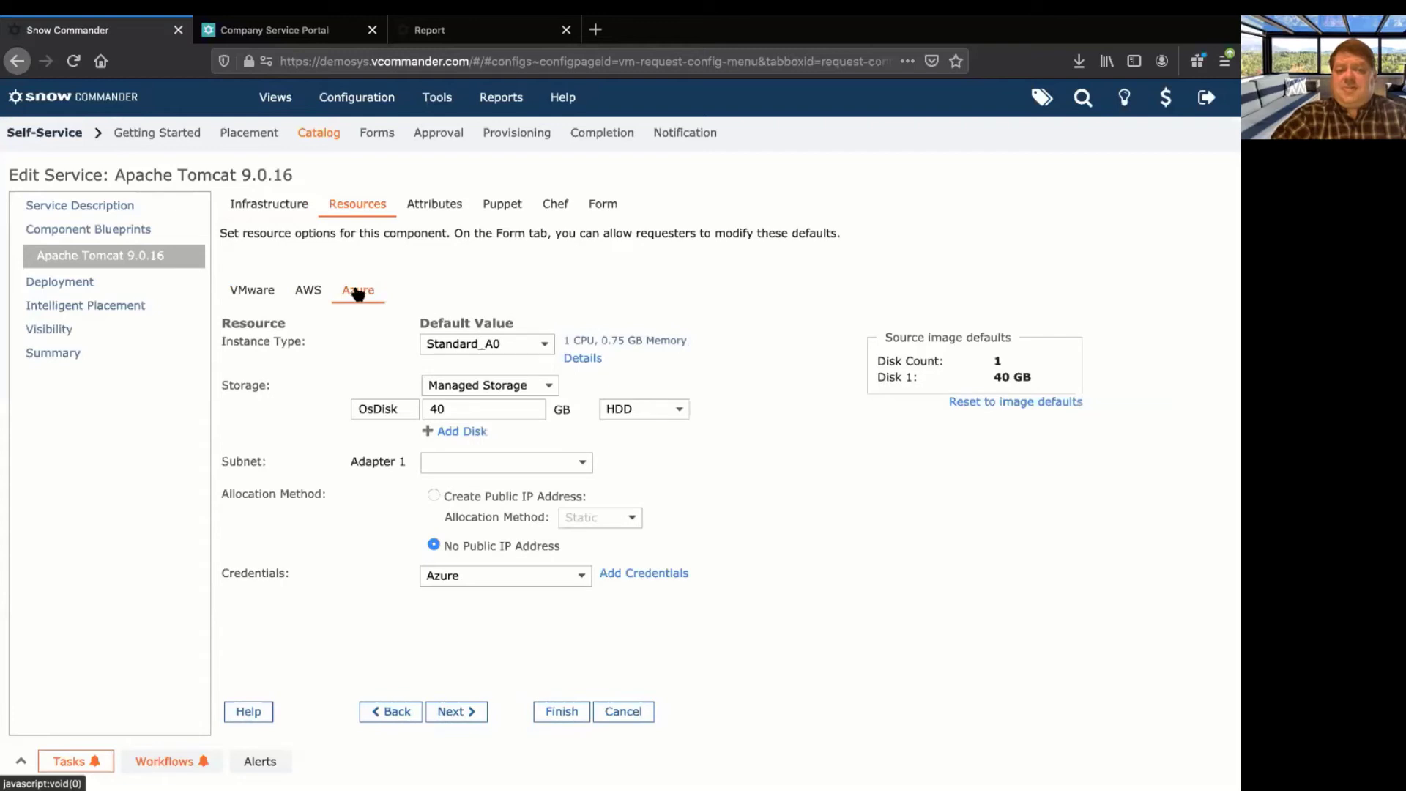
On the Form tab, review the Instance Type - AWS field's instance list and close it with OK.
click(606, 208)
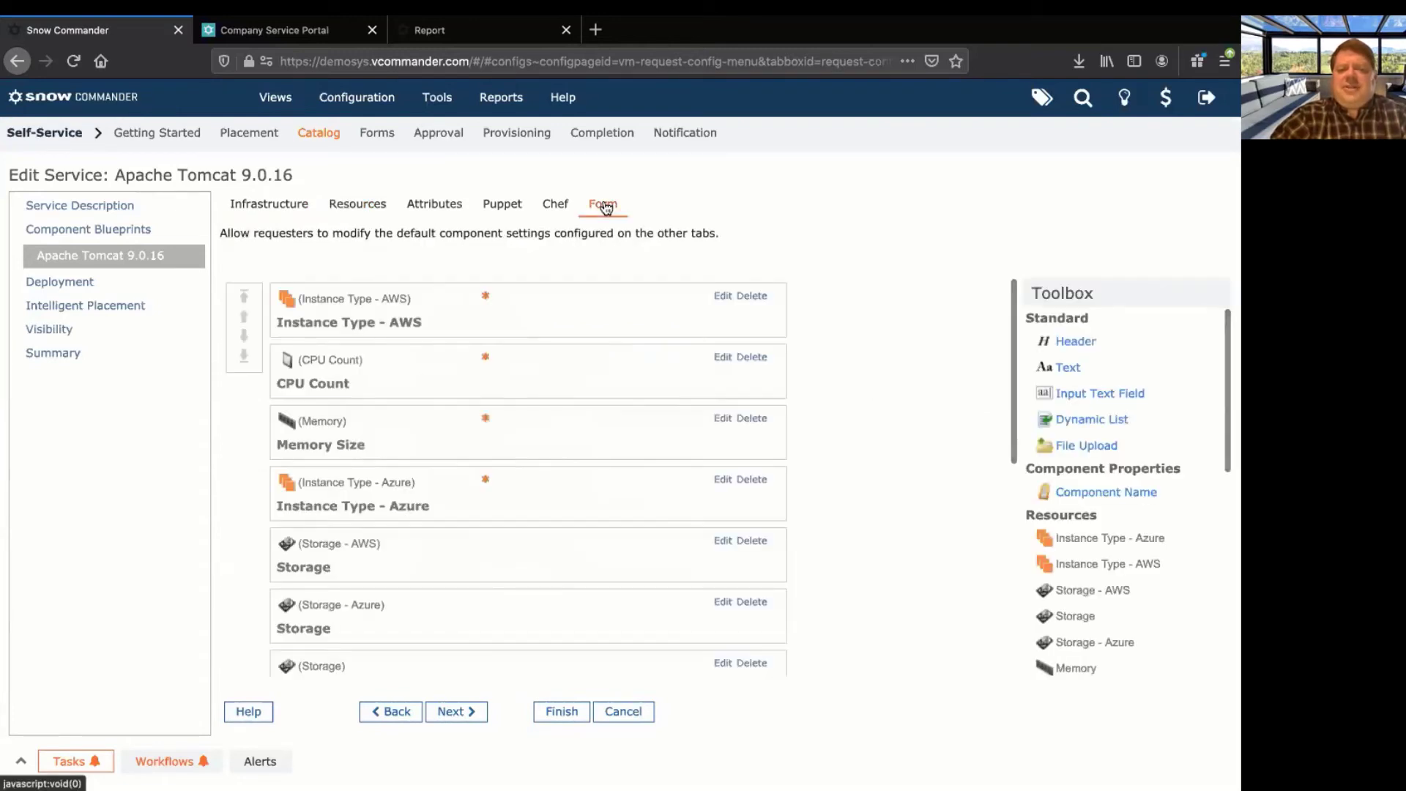
click(725, 296)
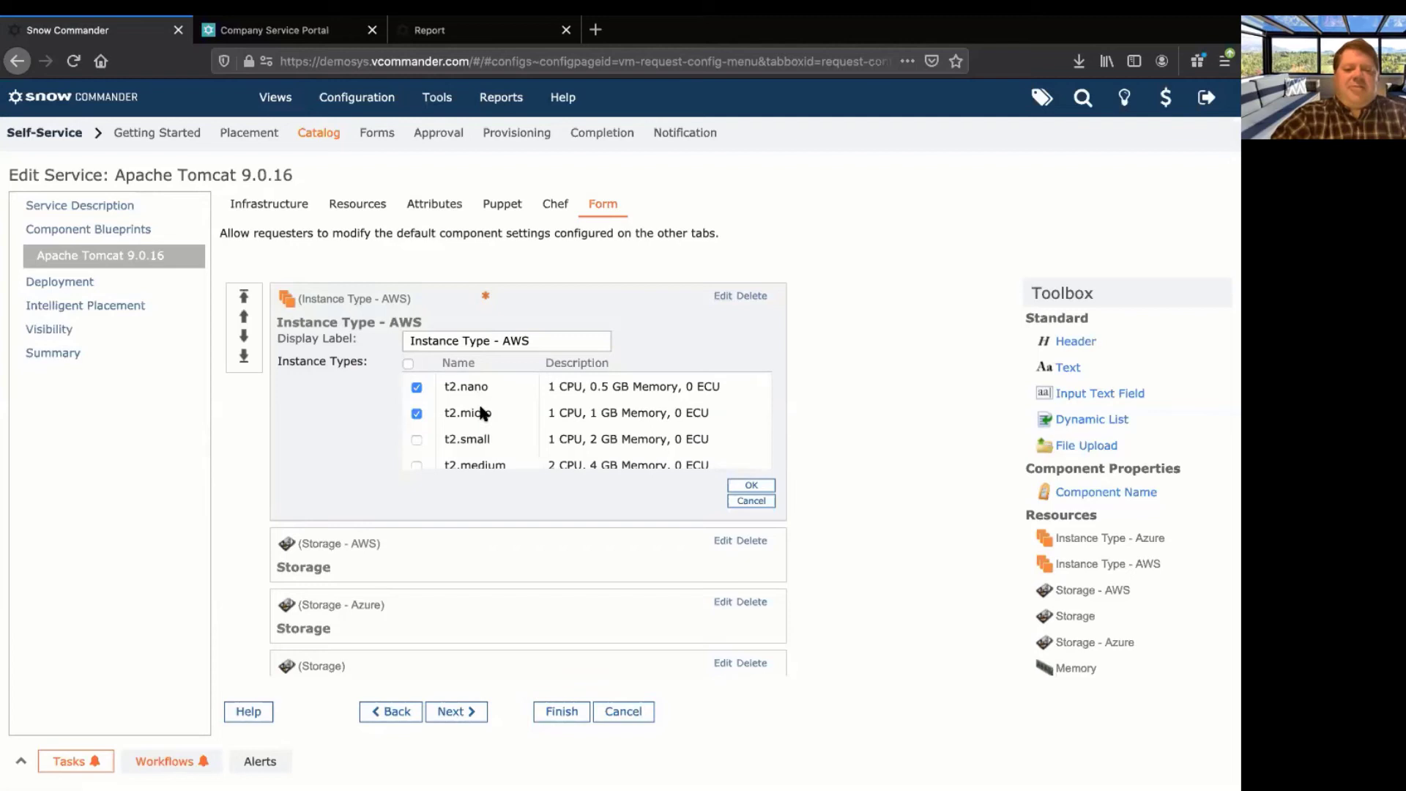
scroll(483, 407, down, 3)
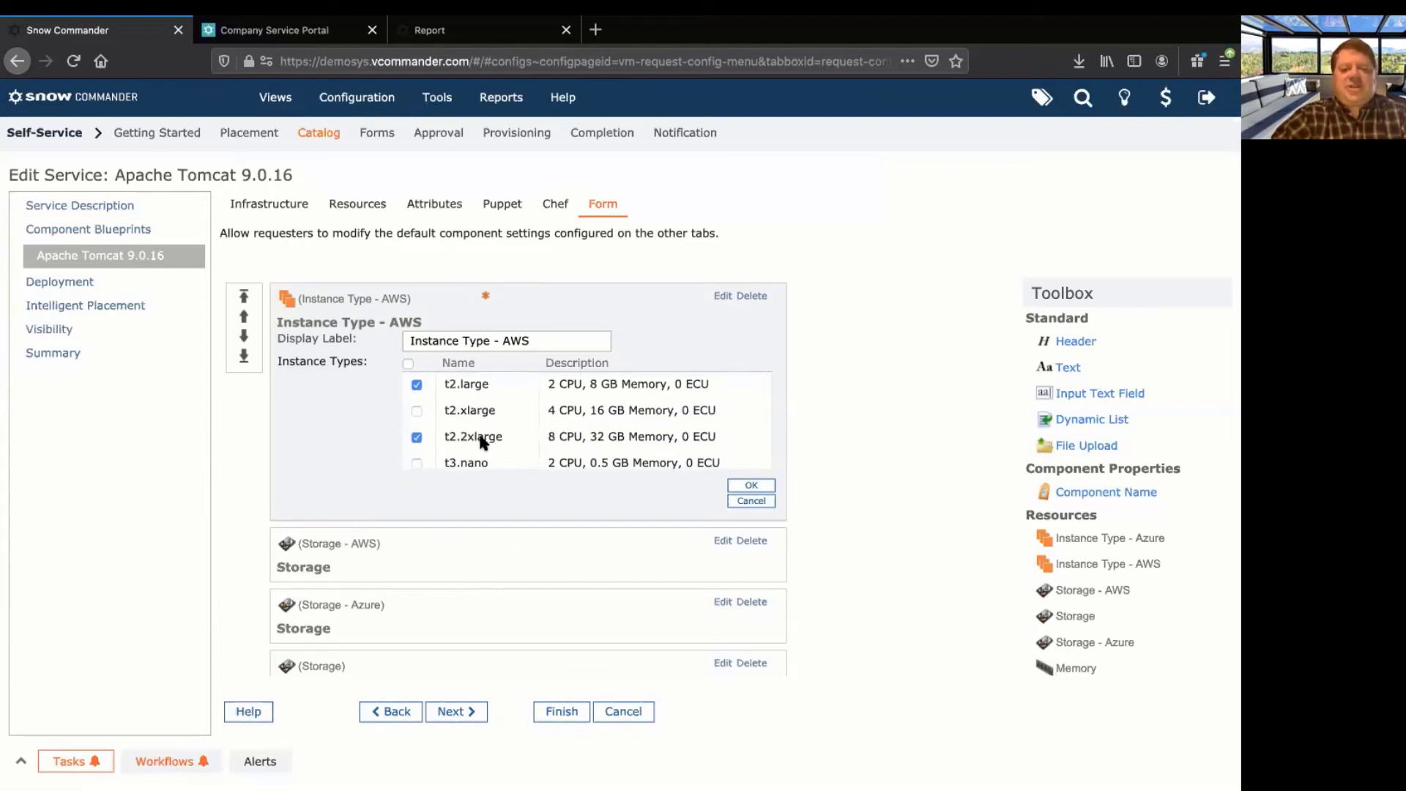
scroll(480, 438, down, 10)
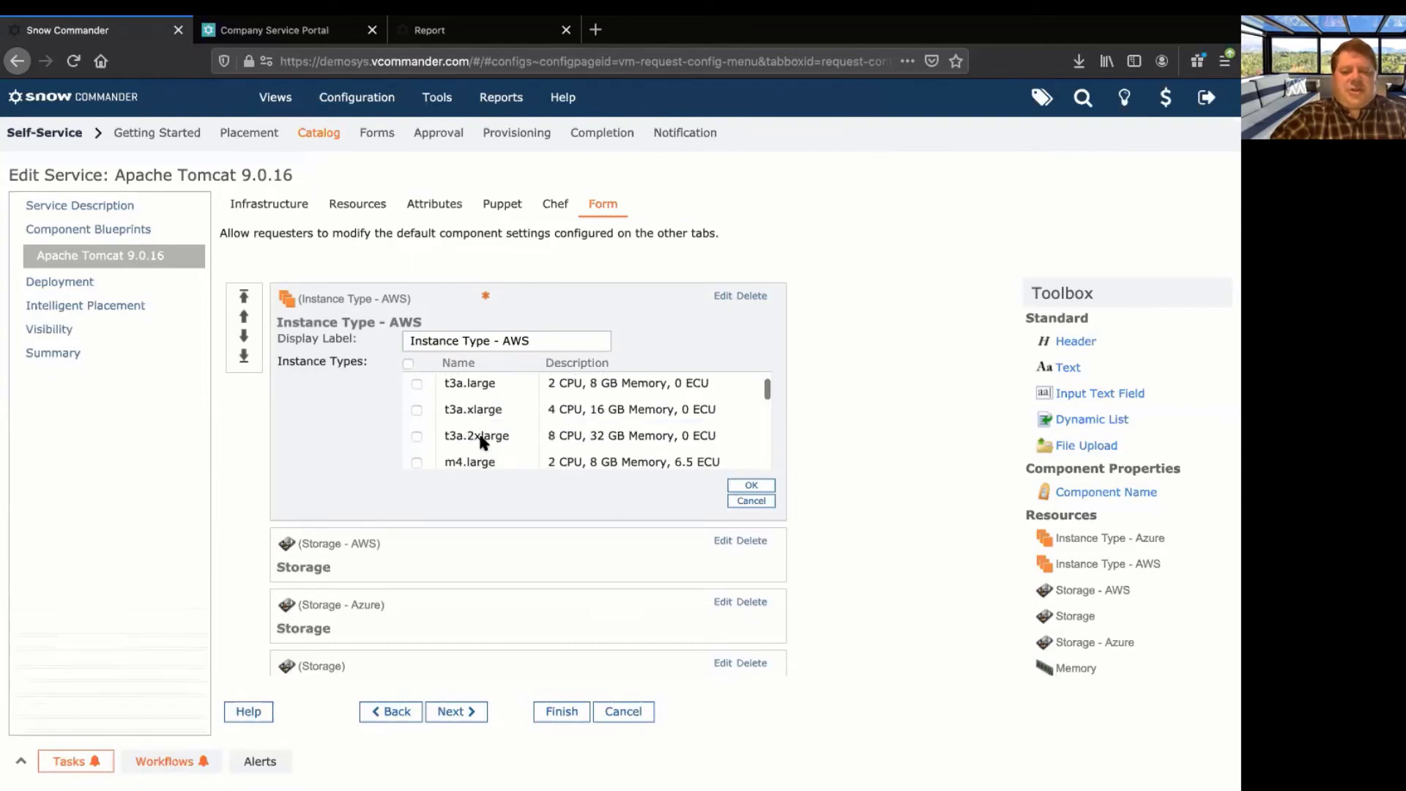
scroll(481, 440, down, 2)
scroll(480, 437, down, 4)
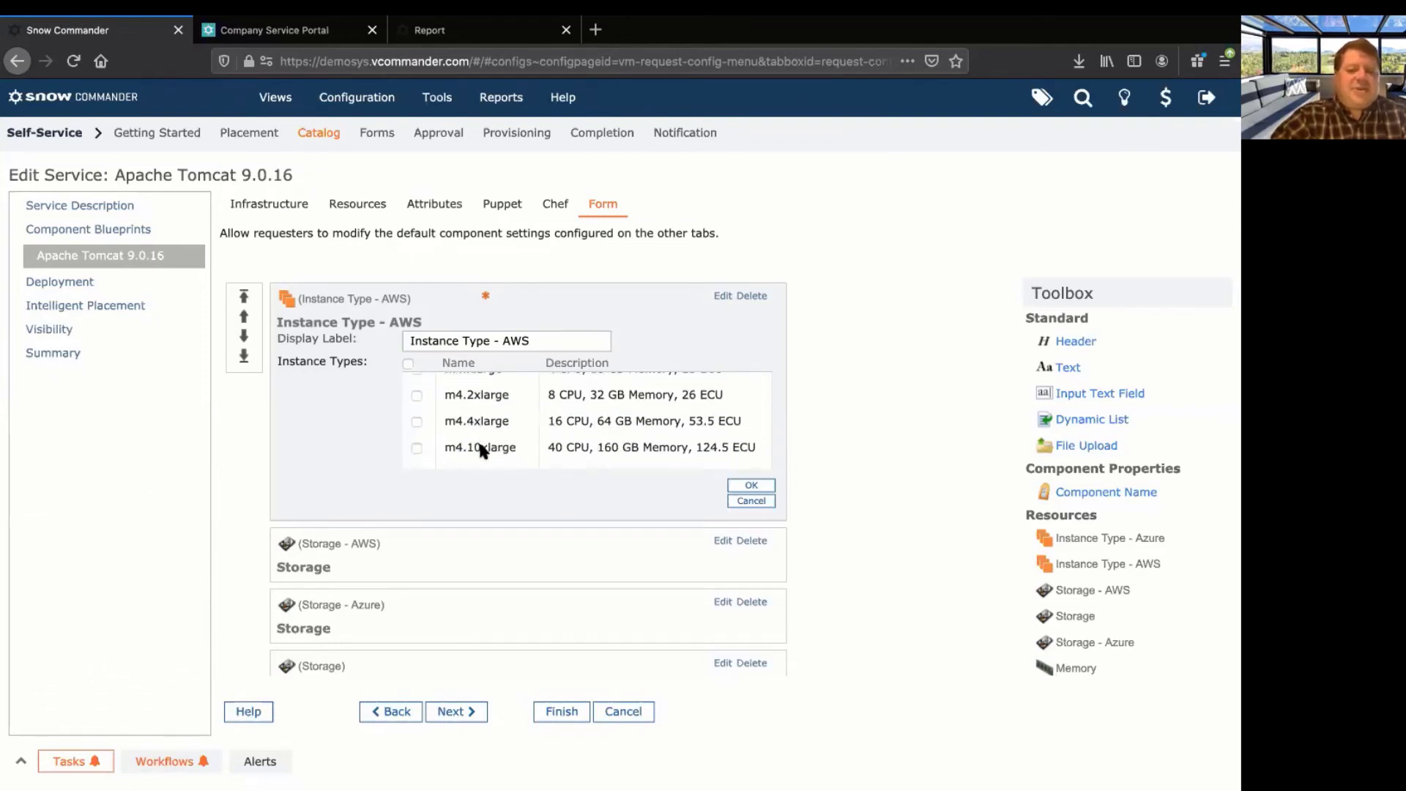
click(754, 501)
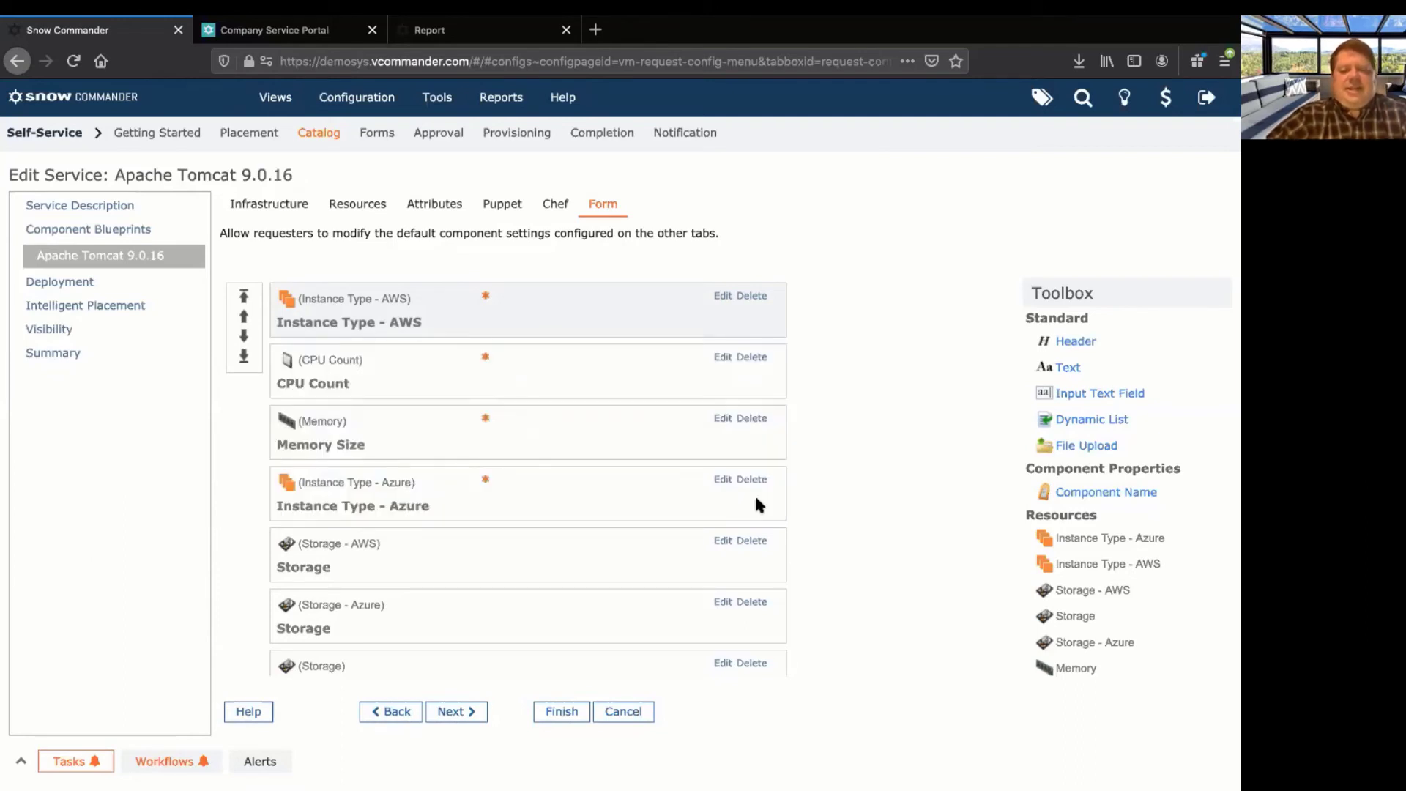